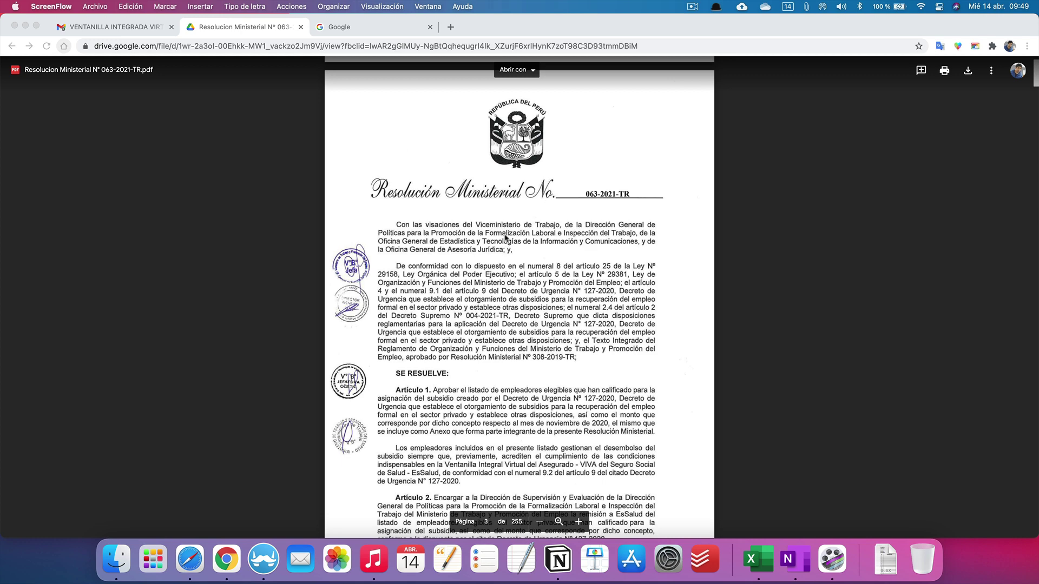
pyautogui.scroll(-15, 493, 239)
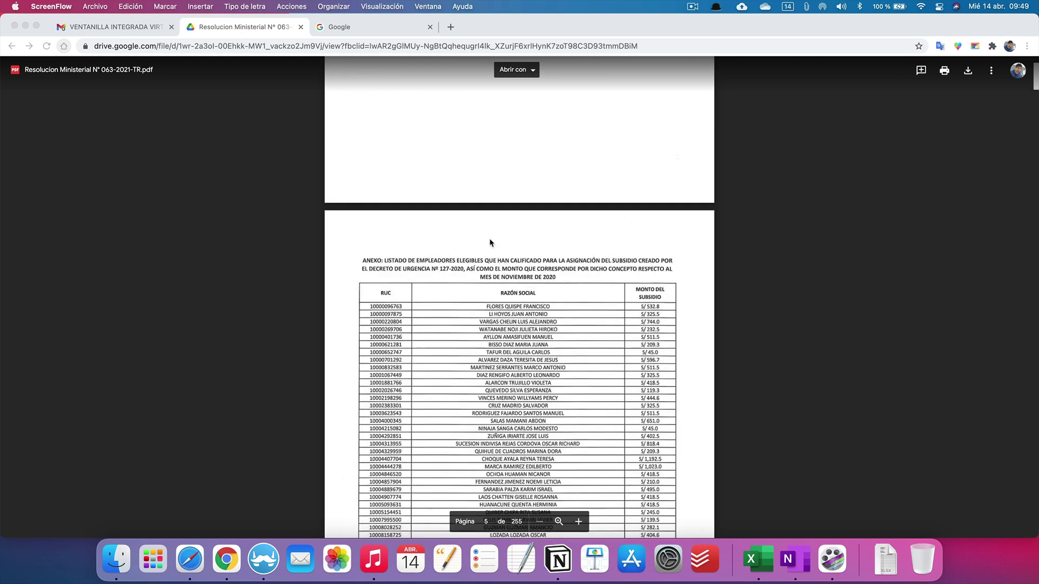
pyautogui.scroll(-8, 489, 238)
pyautogui.scroll(-3, 663, 359)
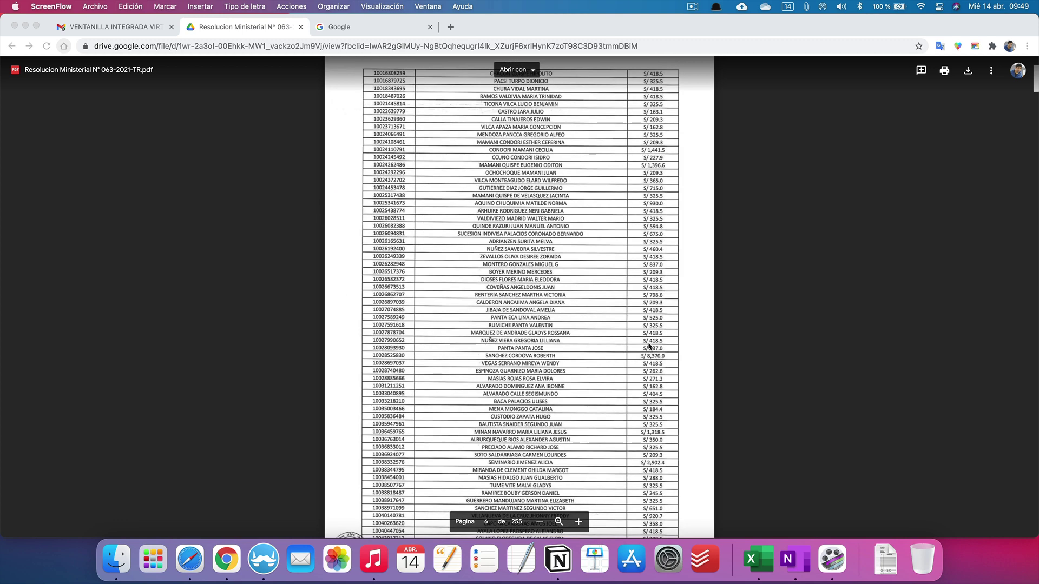
pyautogui.scroll(-10, 652, 348)
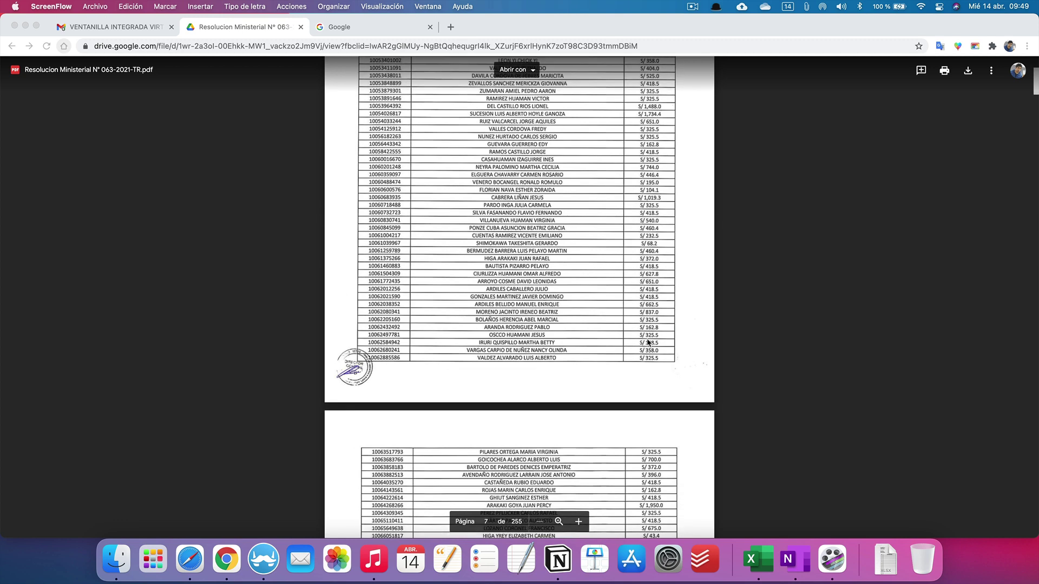
pyautogui.scroll(10, 647, 341)
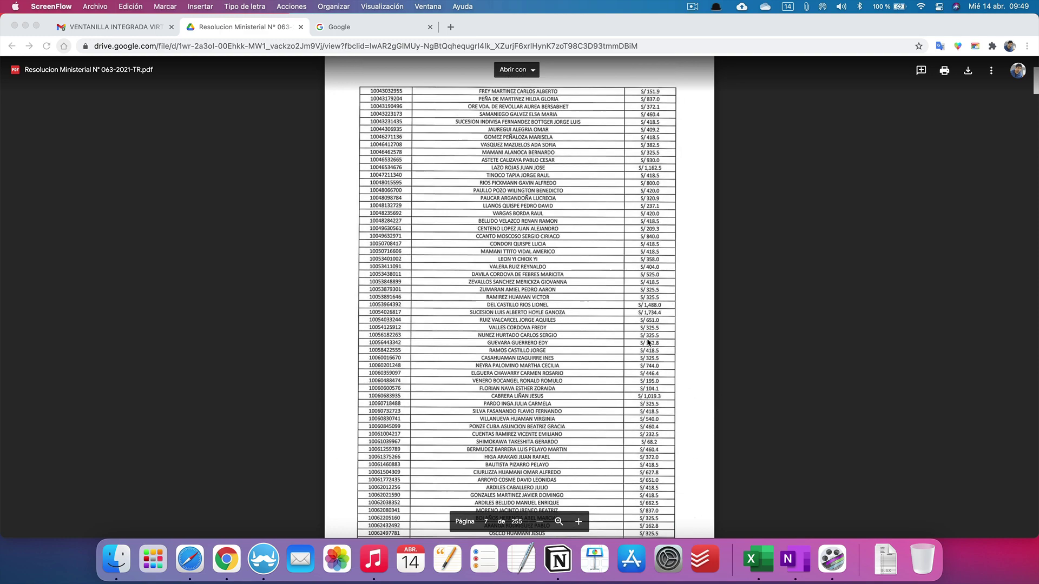
pyautogui.scroll(4, 646, 339)
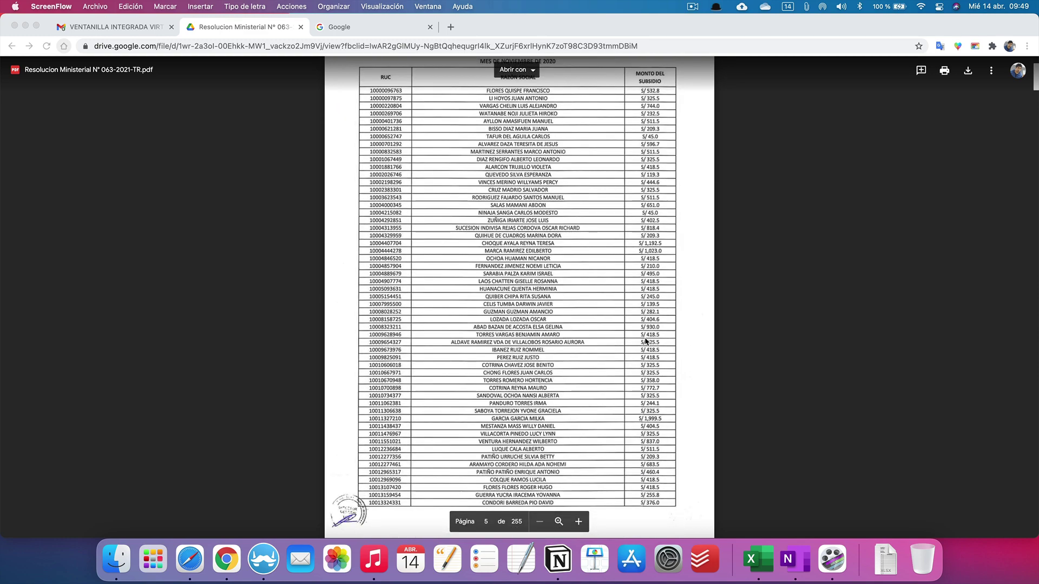
pyautogui.scroll(12, 646, 341)
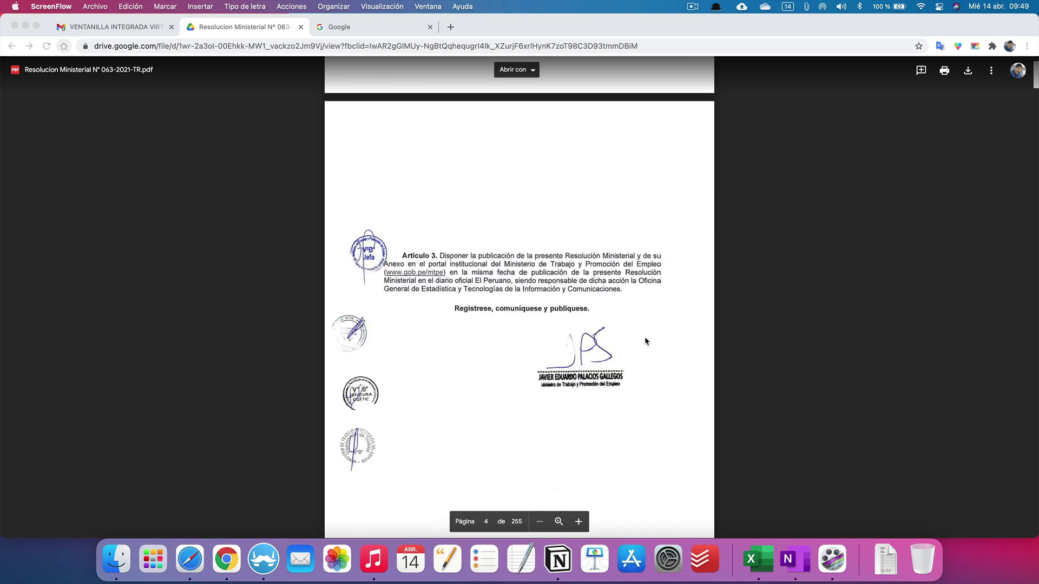
pyautogui.scroll(10, 645, 341)
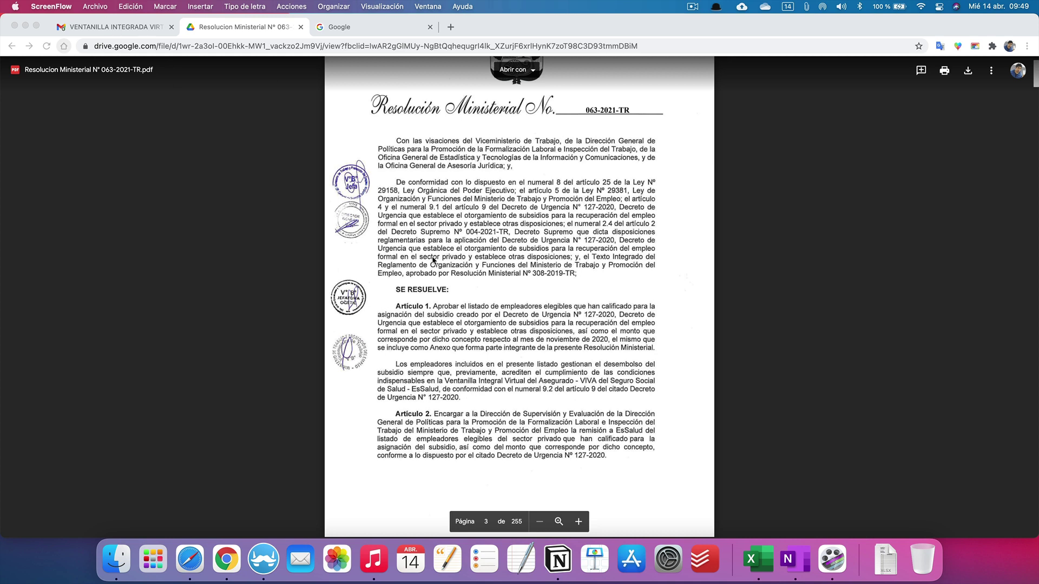
pyautogui.scroll(-5, 501, 297)
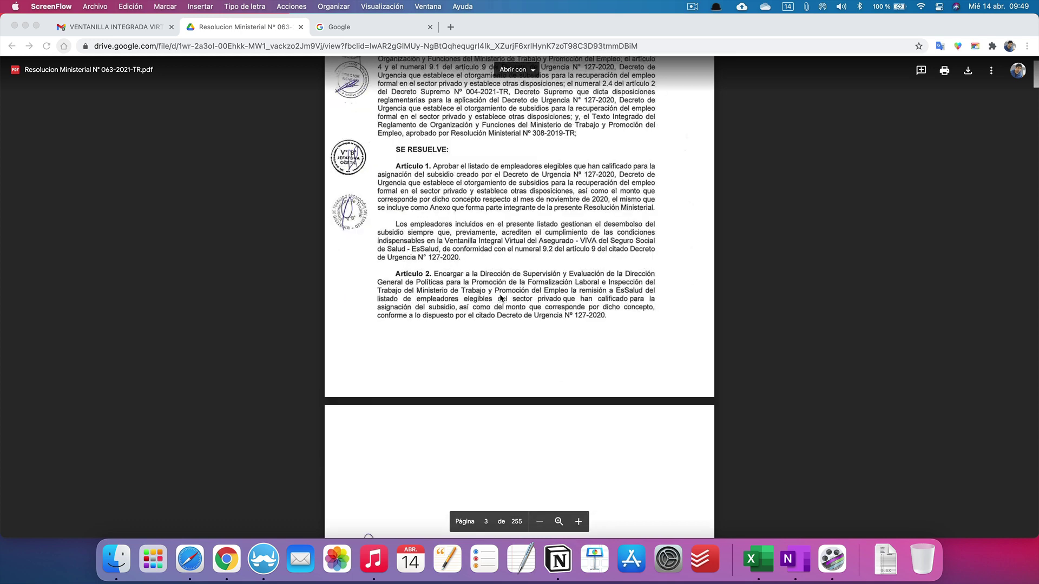
pyautogui.scroll(-20, 501, 298)
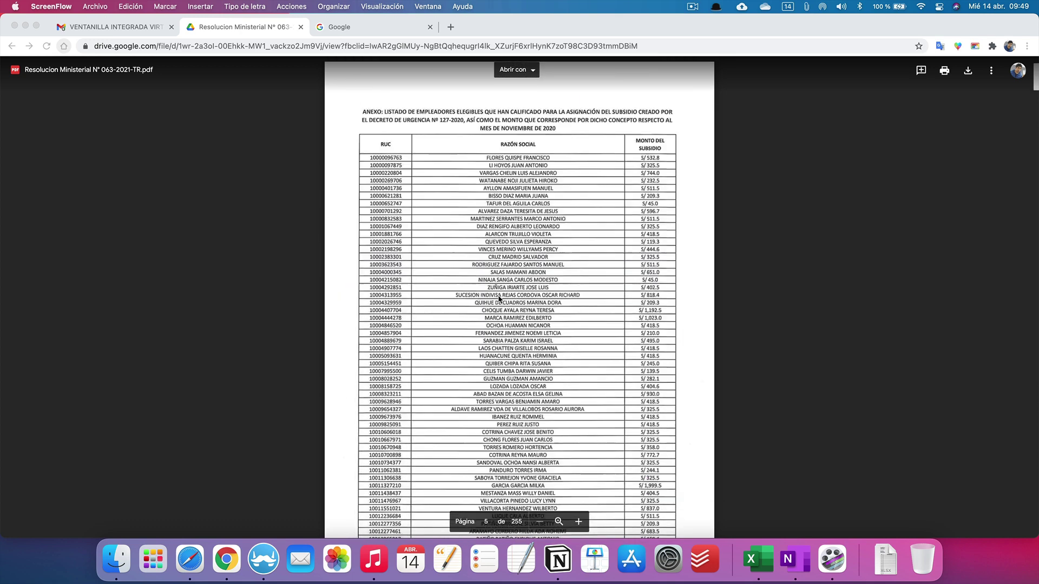
pyautogui.scroll(14, 499, 297)
pyautogui.scroll(-8, 652, 347)
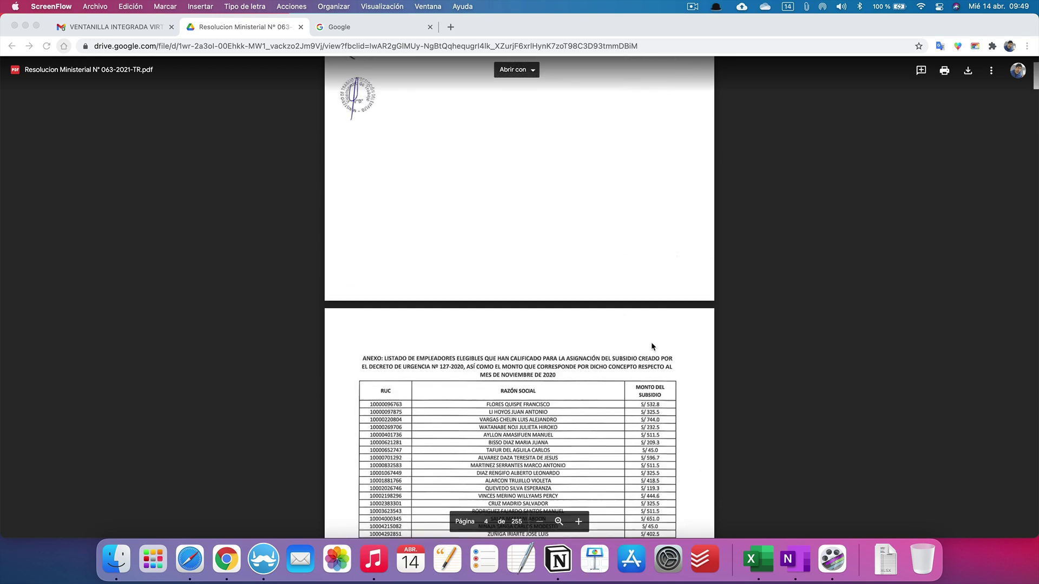
pyautogui.scroll(6, 651, 344)
pyautogui.scroll(4, 648, 336)
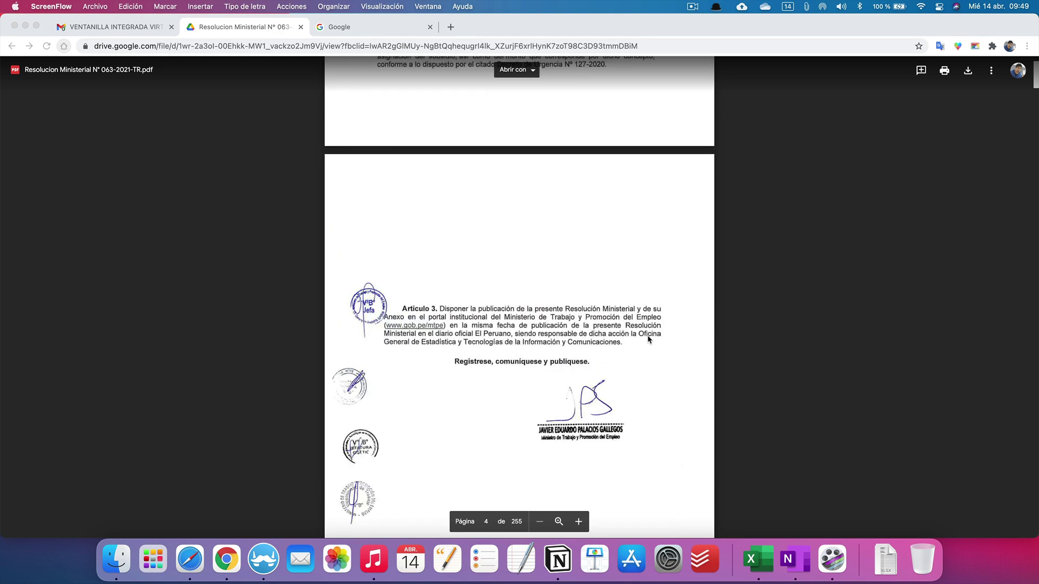
pyautogui.scroll(10, 647, 338)
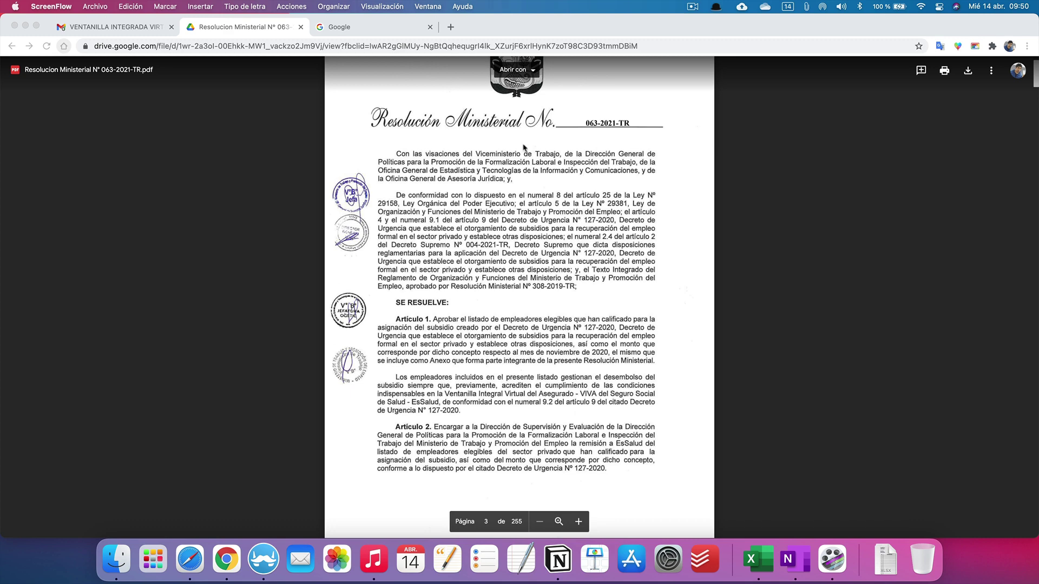
# Step: Search Google for 'viva essalud' and open the '(VIVA) de EsSalud' login result
pyautogui.click(353, 28)
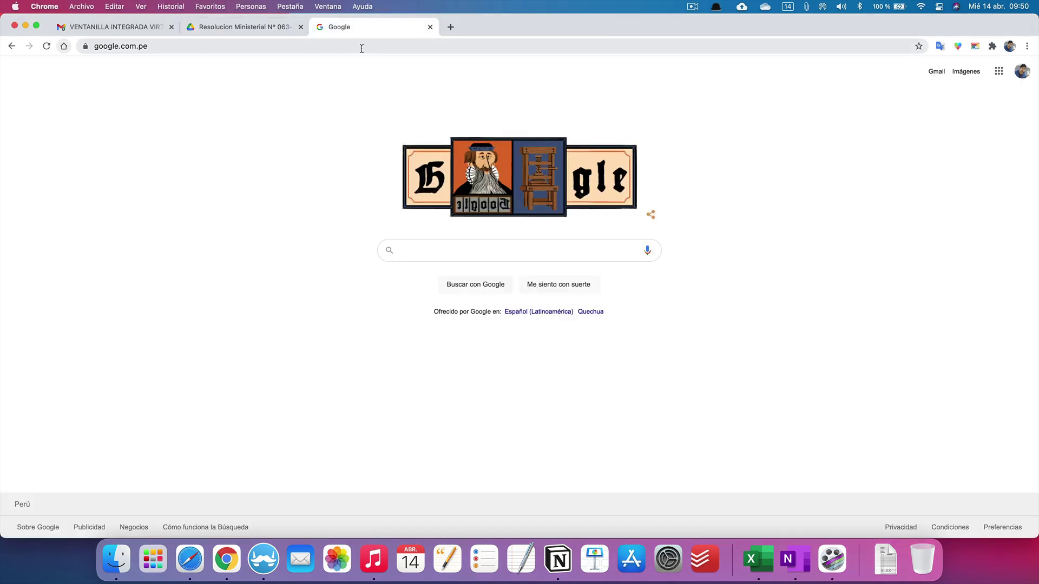
pyautogui.click(361, 49)
pyautogui.write('viva')
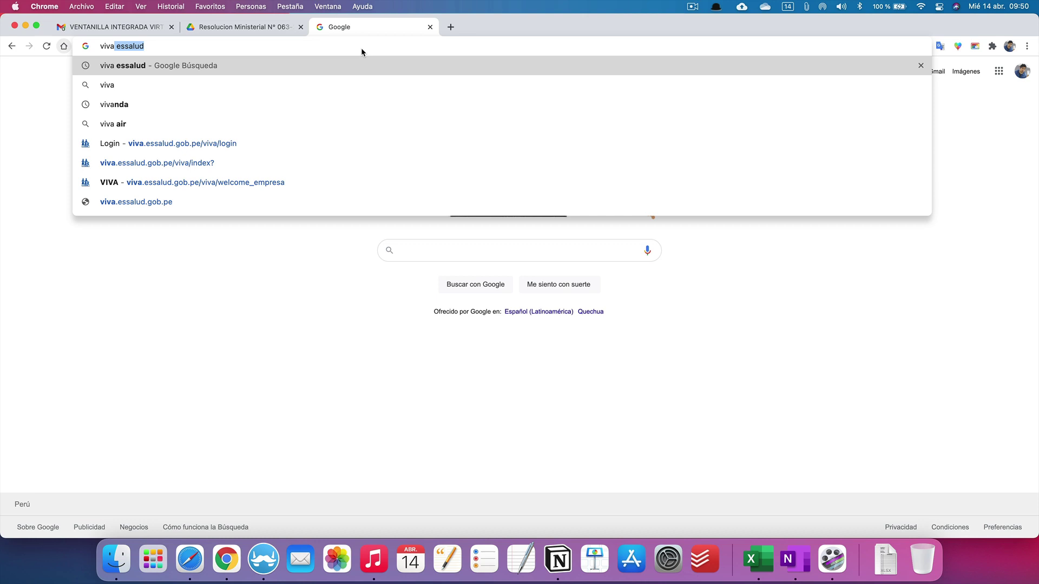
pyautogui.press('Return')
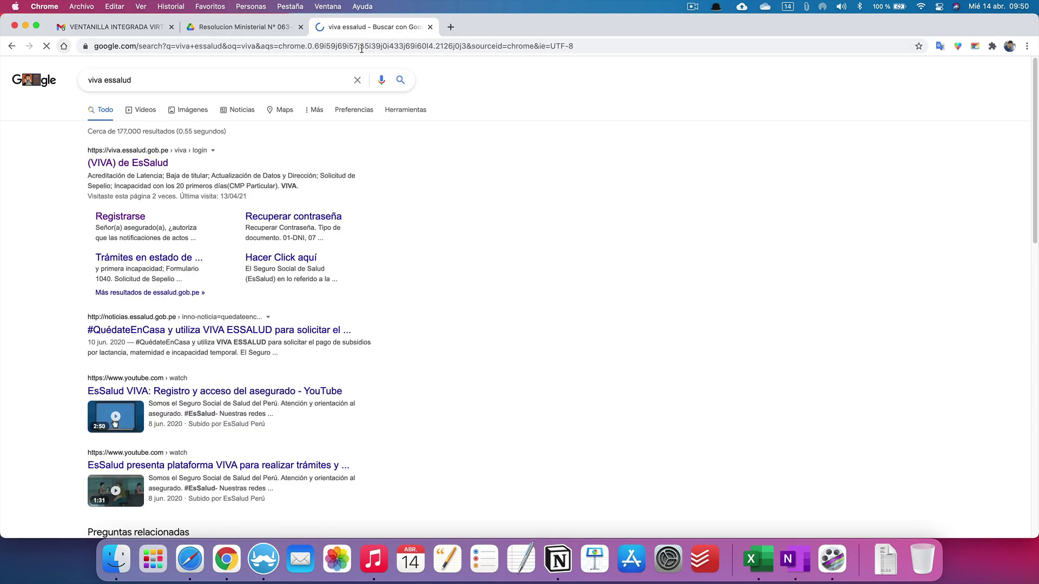
pyautogui.click(133, 167)
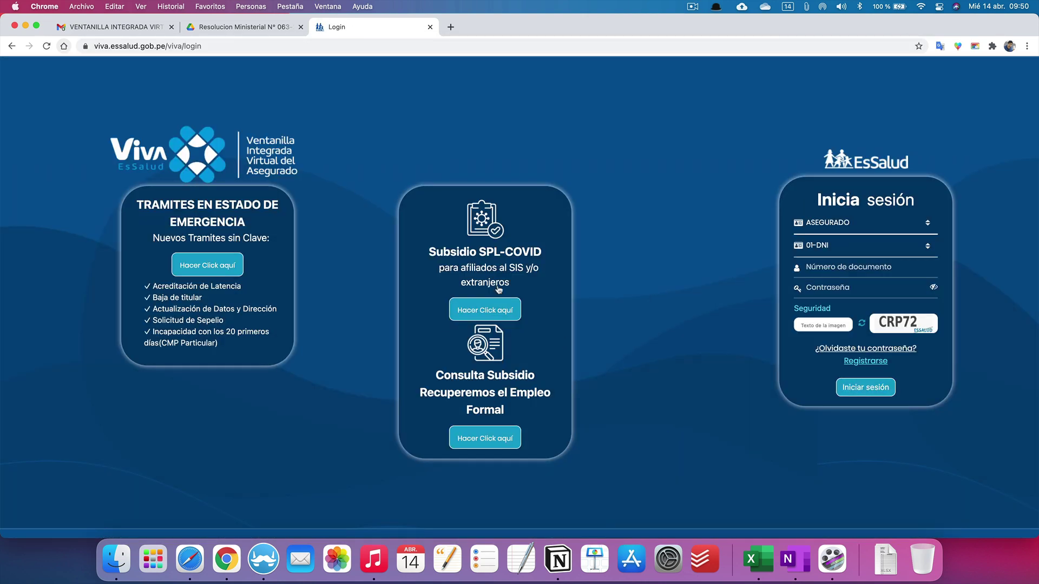
# Step: Open the Consulta Subsidio Planilla page in a new tab and enter the employer's RUC
pyautogui.rightClick(483, 441)
pyautogui.click(530, 421)
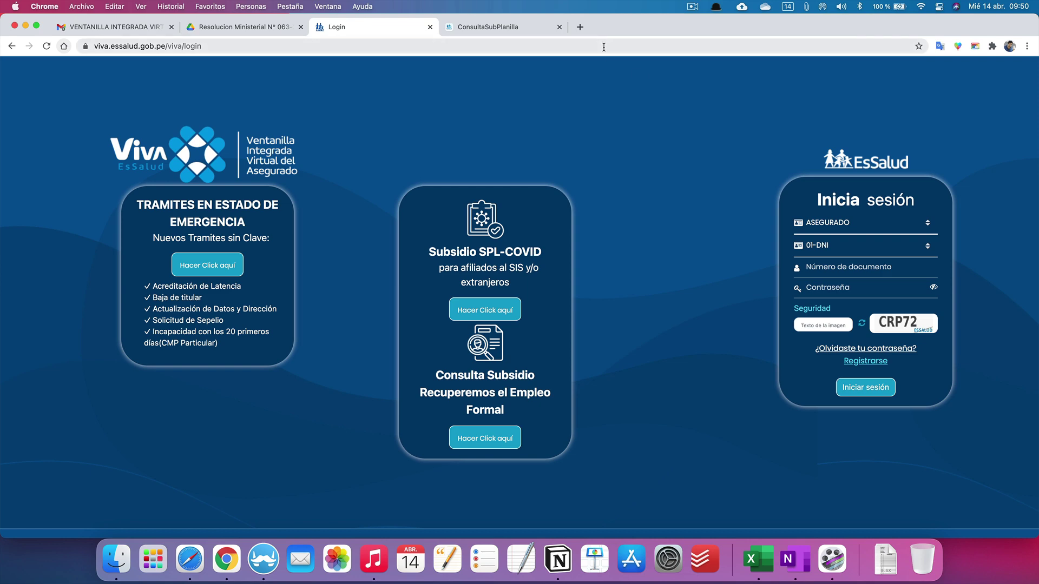
pyautogui.click(509, 28)
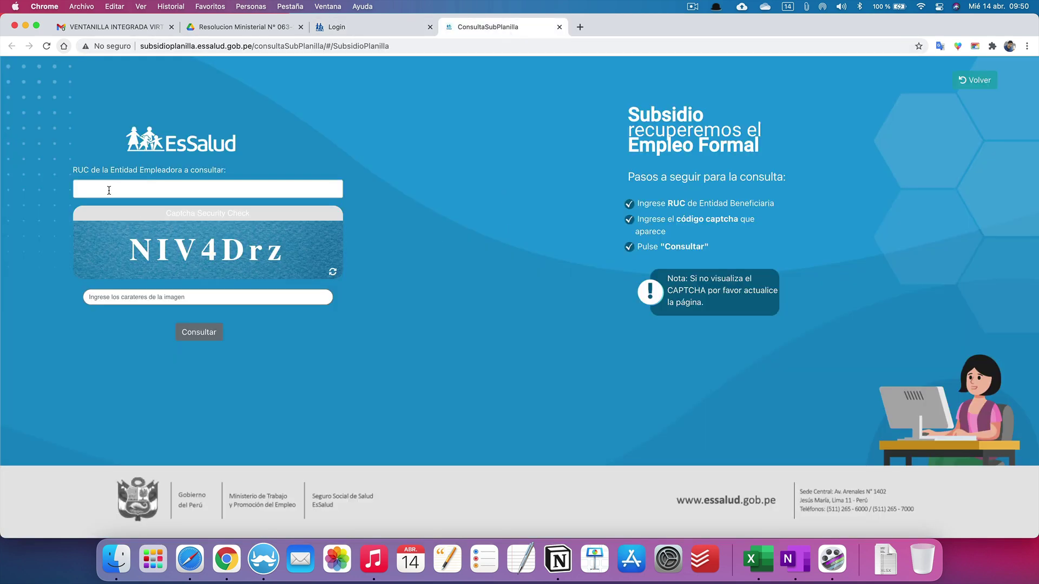
pyautogui.click(109, 189)
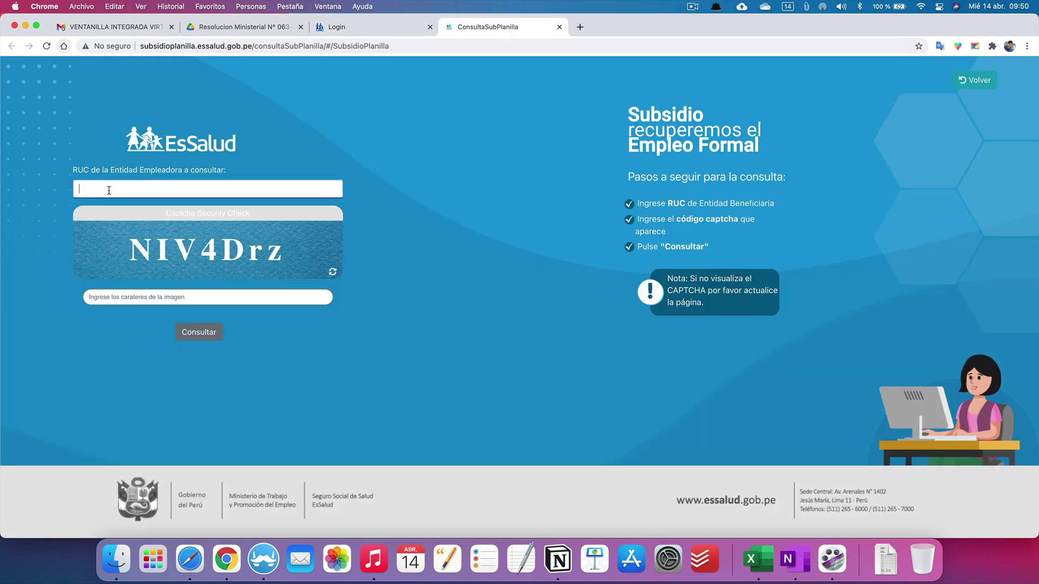
pyautogui.click(119, 296)
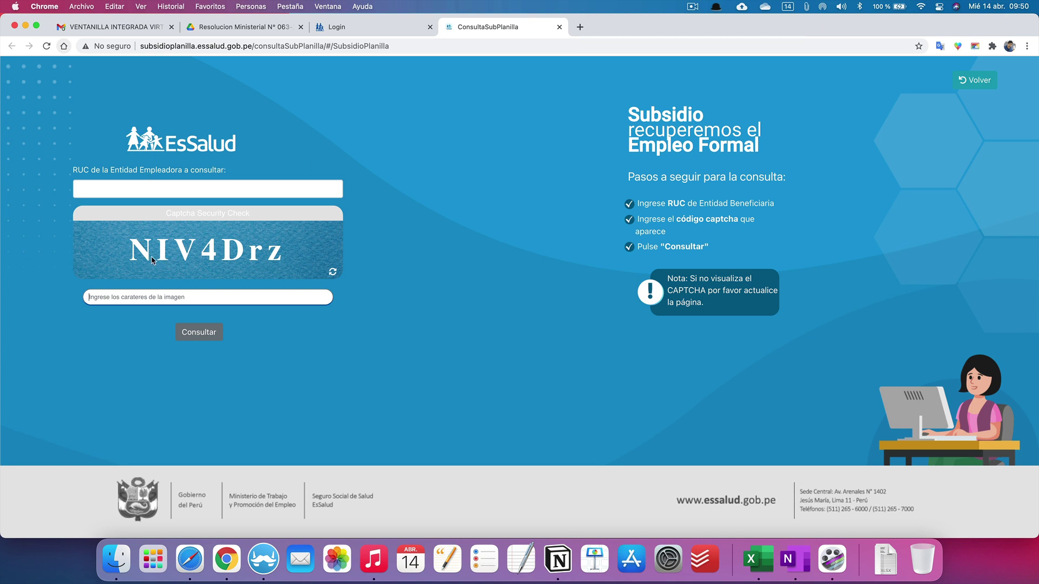
pyautogui.click(102, 191)
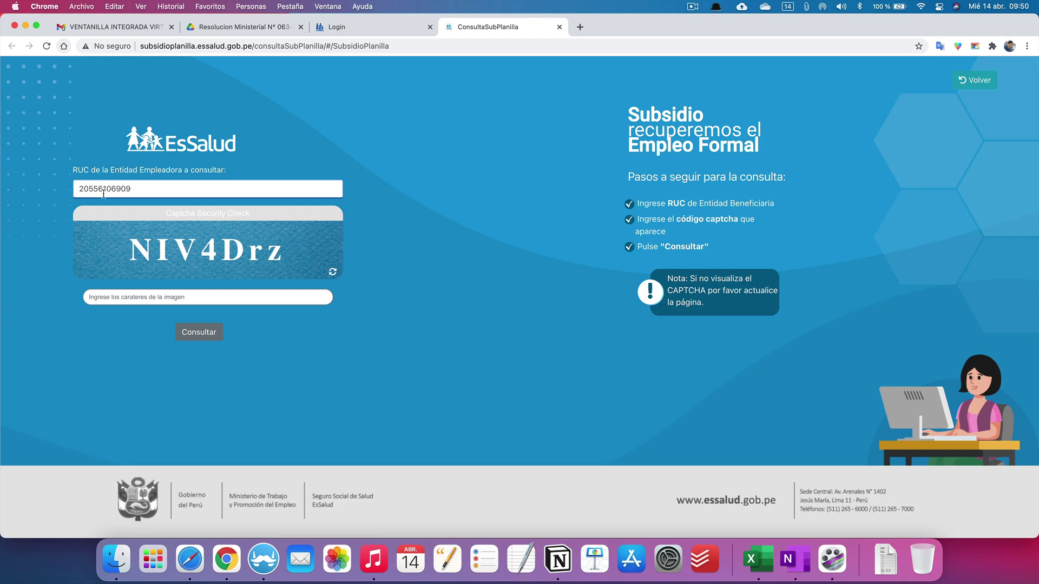
# Step: Check the Resolución Ministerial PDF, then go back to the consultation page
pyautogui.click(267, 30)
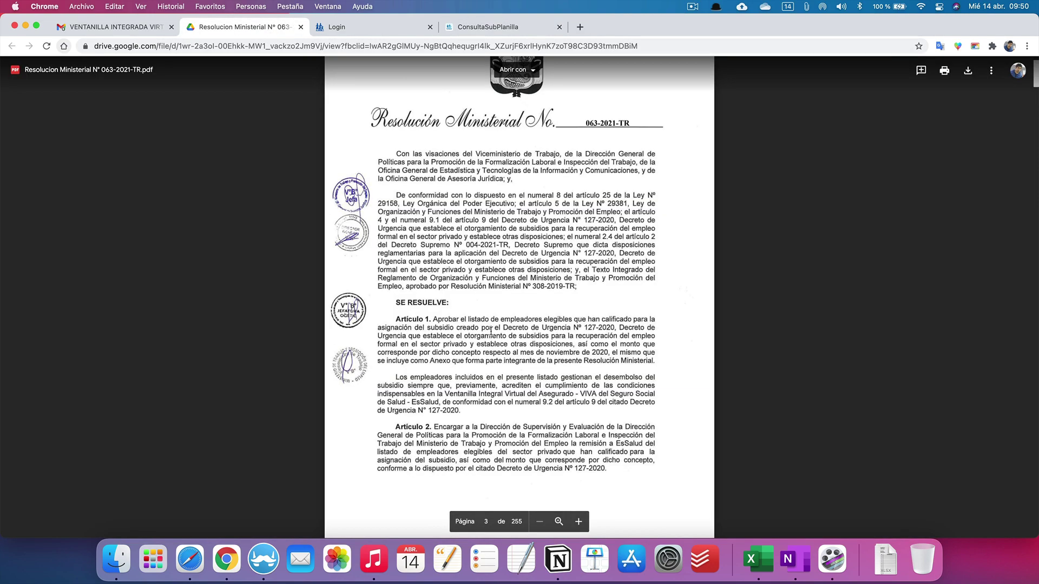
pyautogui.scroll(-20, 505, 355)
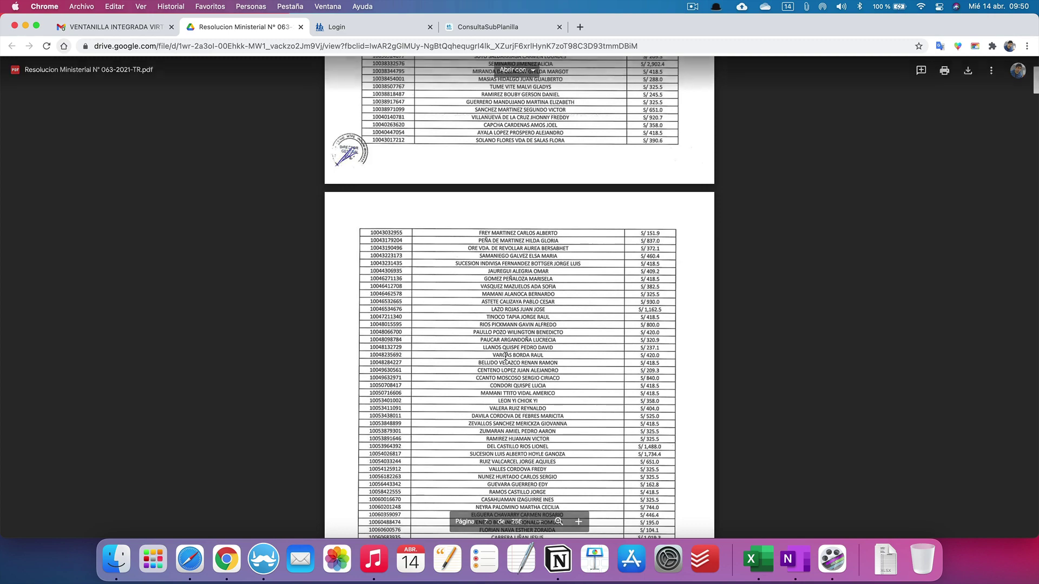
pyautogui.scroll(20, 504, 355)
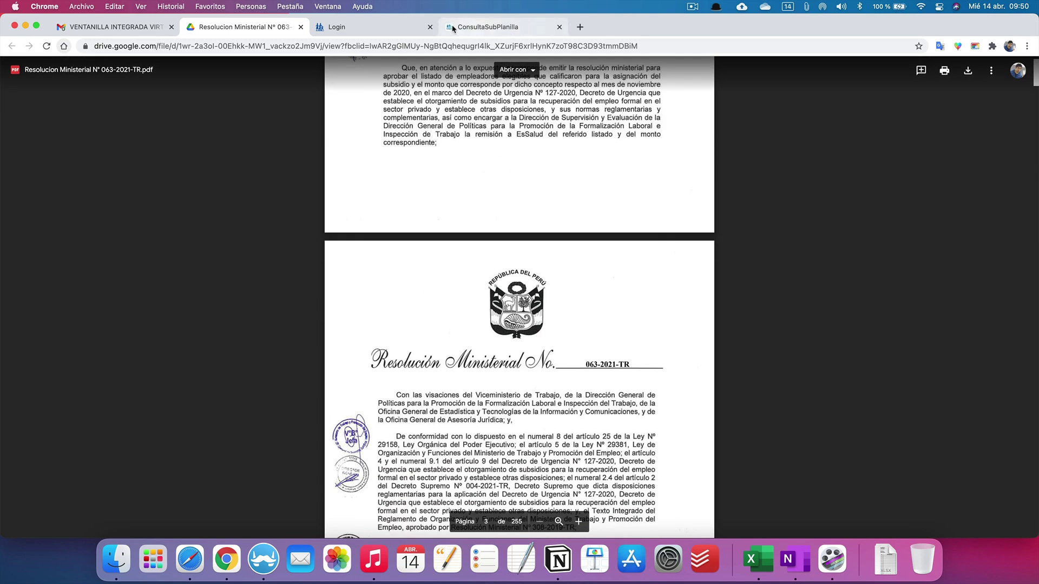
pyautogui.click(486, 27)
# Step: Enter the captcha, run the eligibility query and accept the eligibility confirmation
pyautogui.click(127, 298)
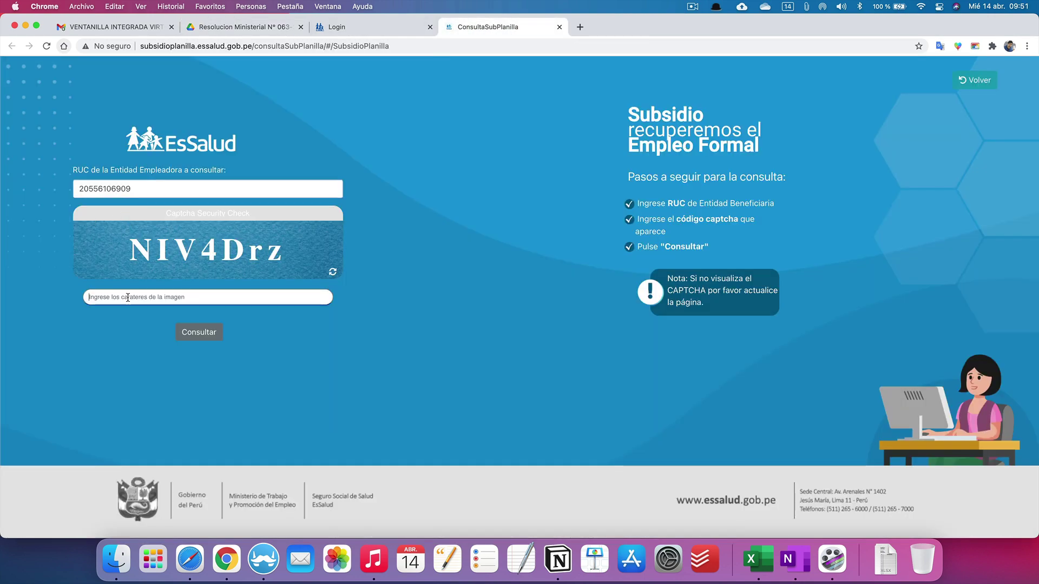
pyautogui.write('N')
pyautogui.press('capslock')
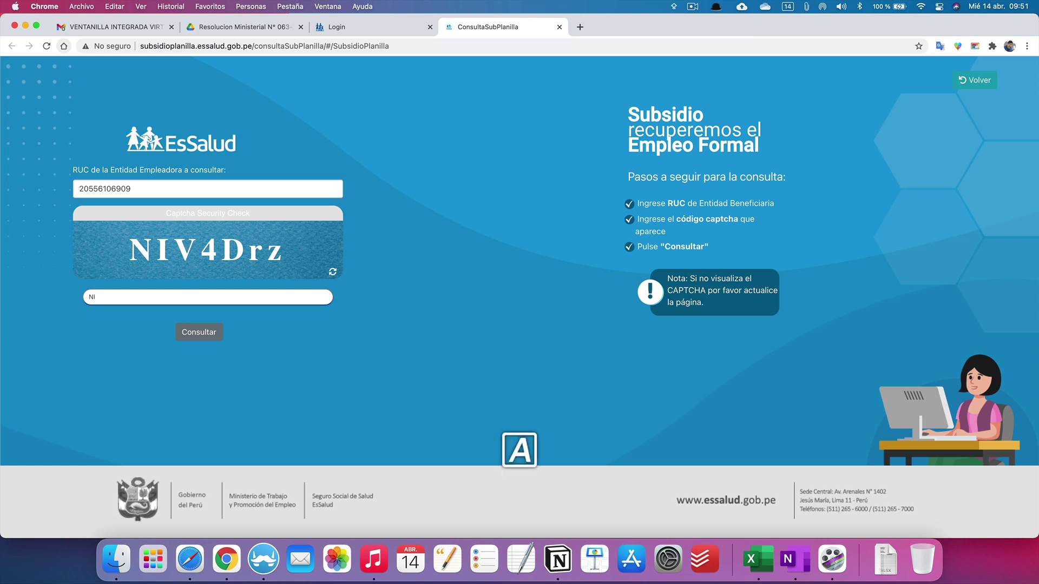
pyautogui.write('IV4')
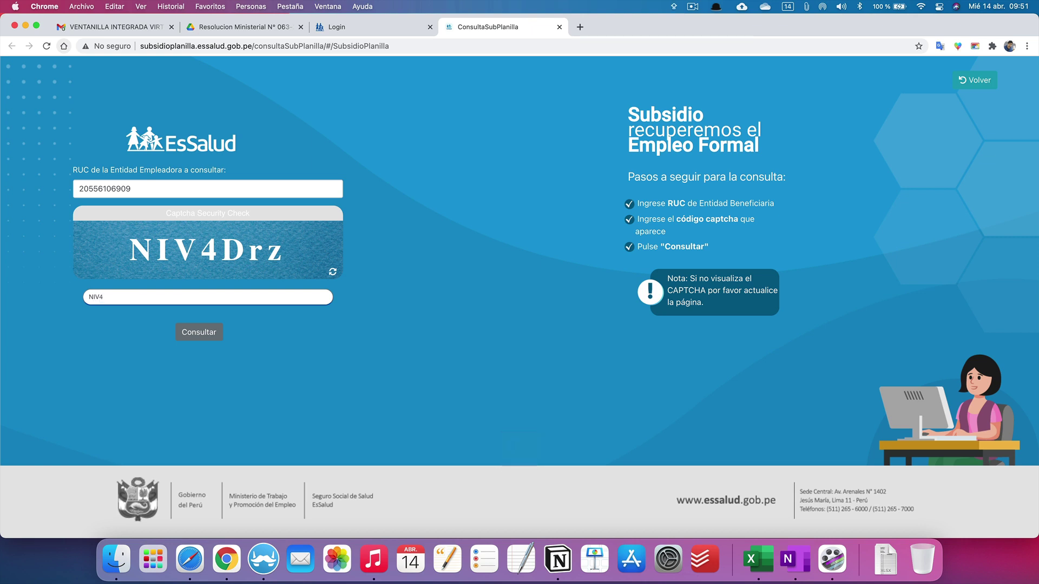
pyautogui.write('D')
pyautogui.press('capslock')
pyautogui.write('rz')
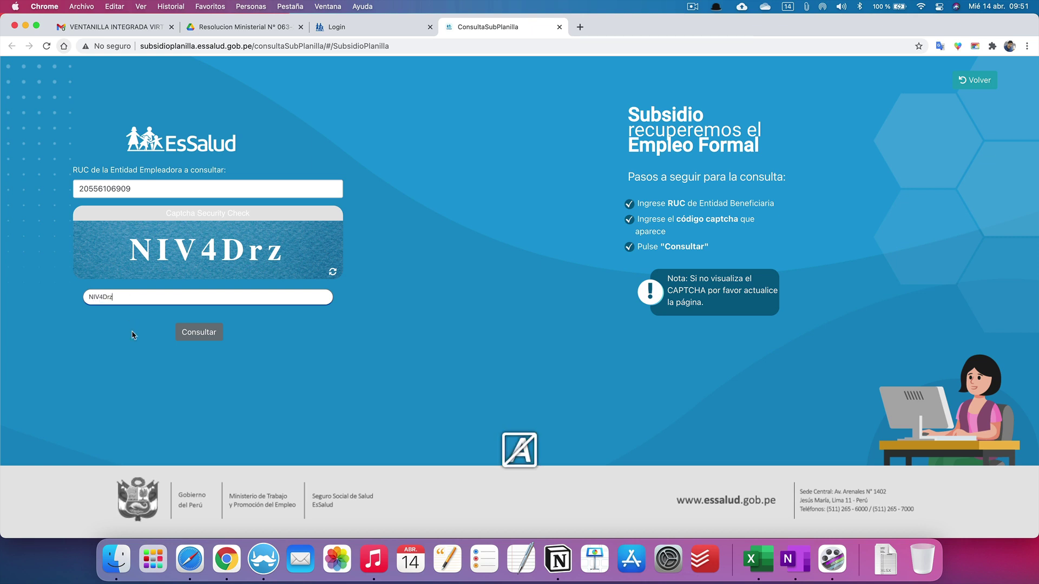
pyautogui.click(193, 334)
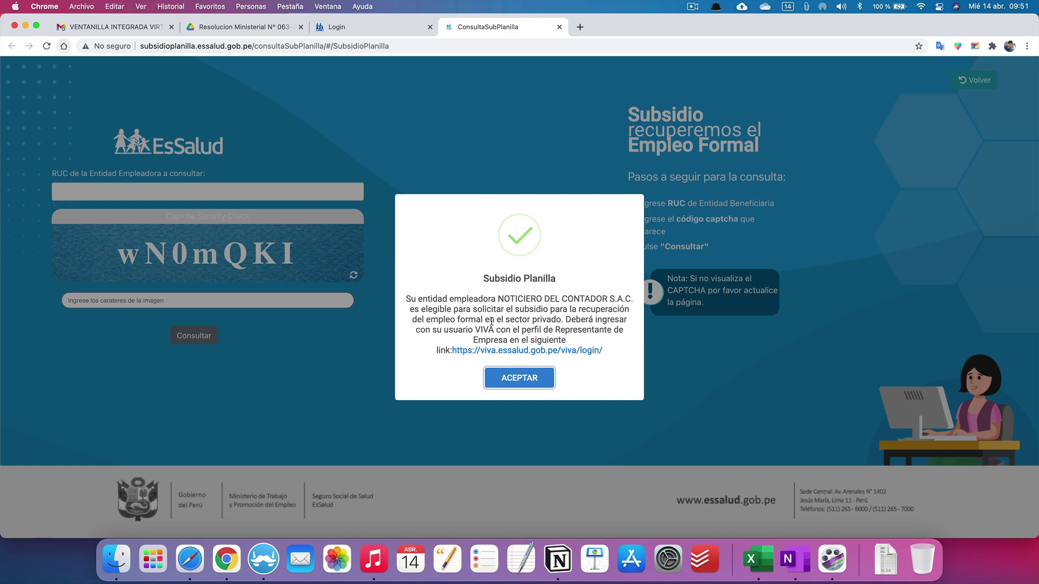
pyautogui.click(529, 381)
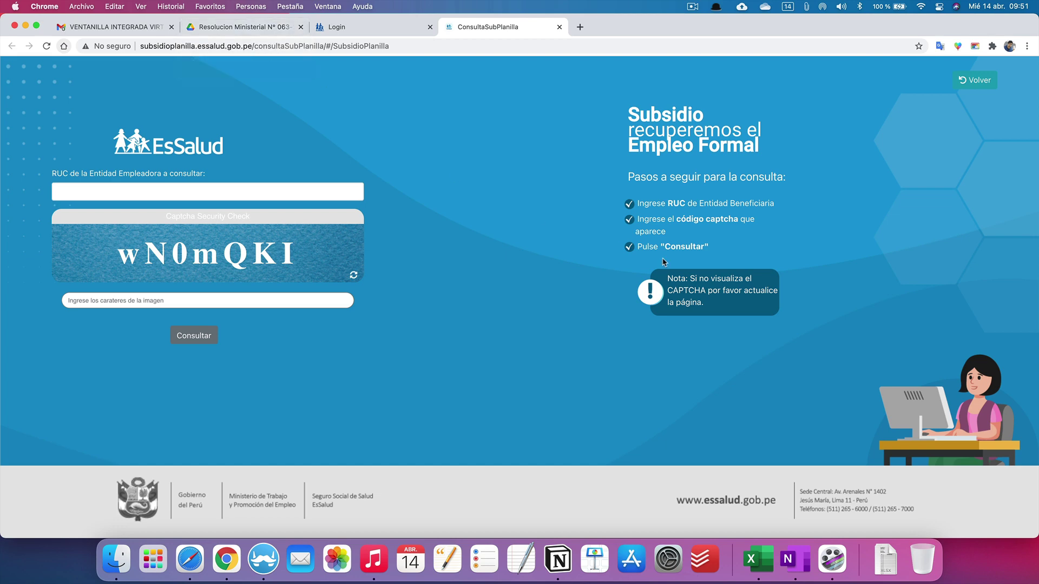
# Step: Set the VIVA login profile to REPRESENTANTE EMPRESA
pyautogui.click(367, 33)
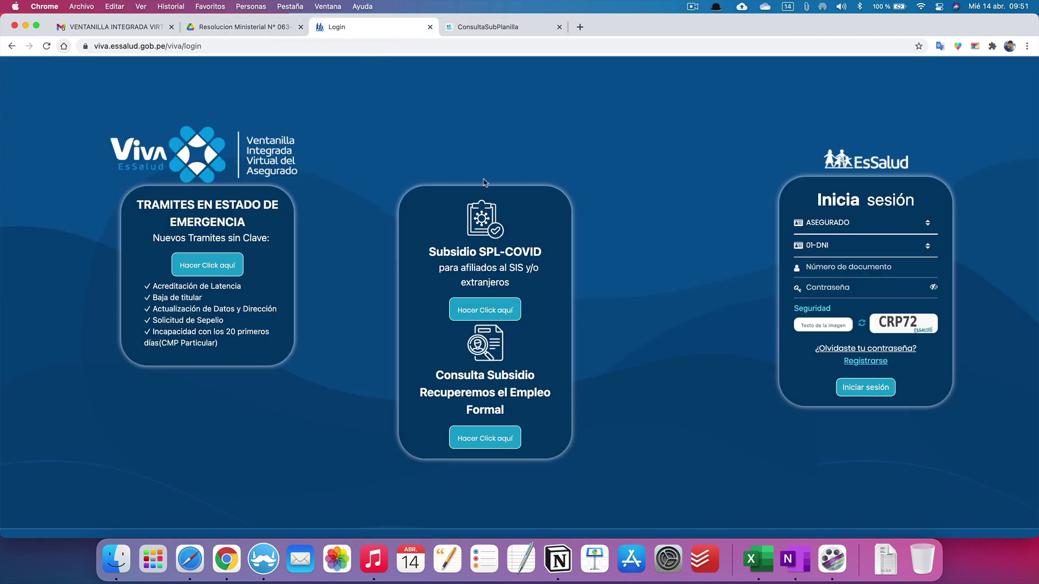
pyautogui.click(870, 224)
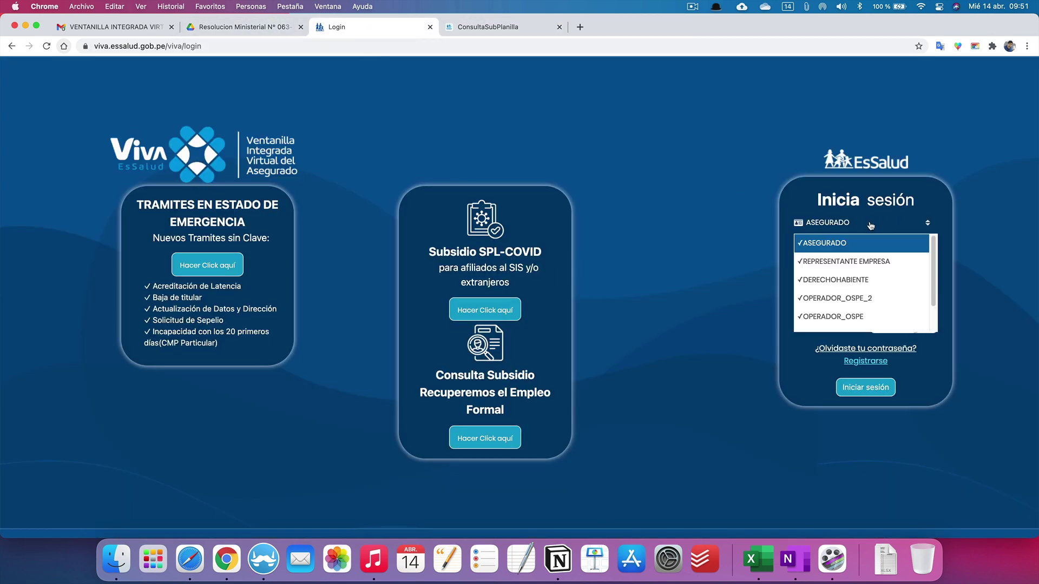
pyautogui.click(846, 263)
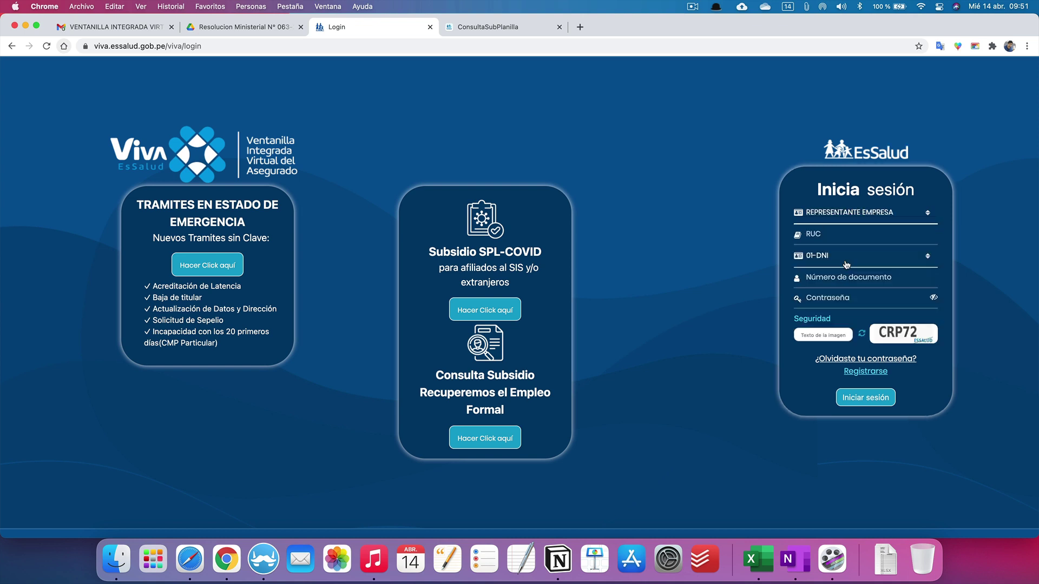
# Step: Open Registrarse in a new tab, choose REPRESENTANTE EMPRESA and acknowledge the note
pyautogui.rightClick(866, 374)
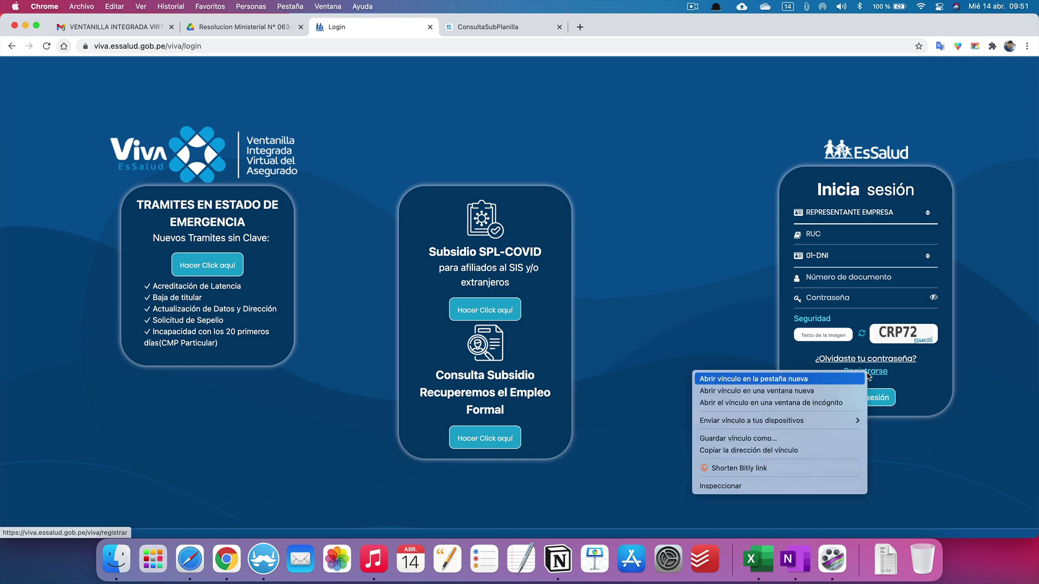
pyautogui.click(857, 379)
pyautogui.click(479, 27)
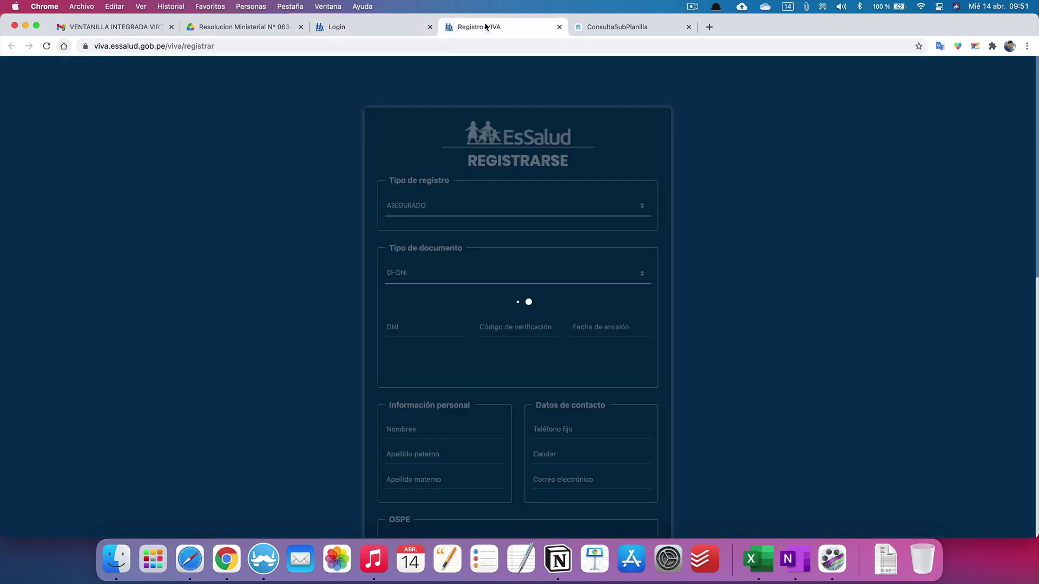
pyautogui.click(443, 187)
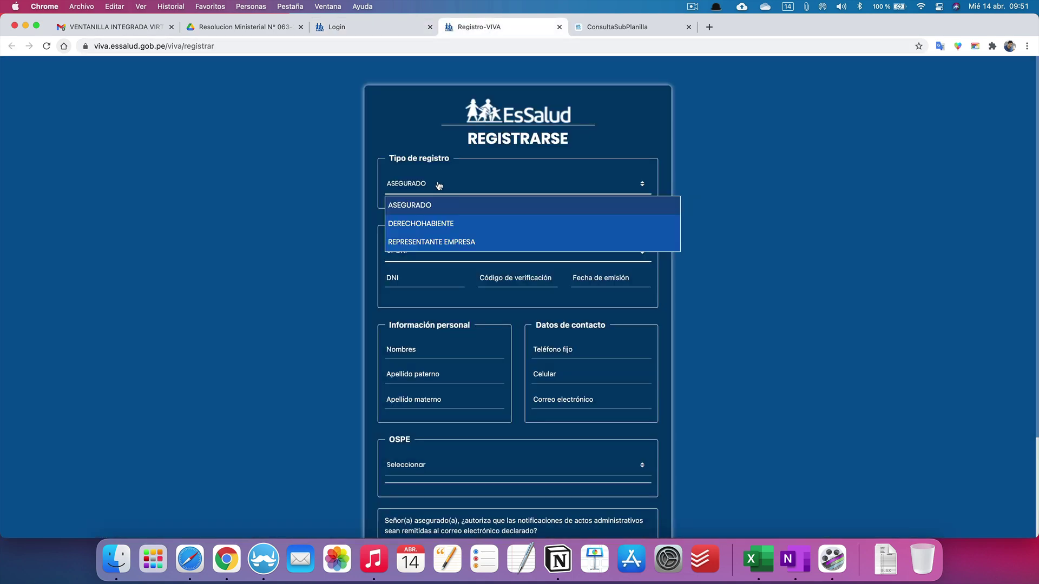
pyautogui.click(432, 243)
pyautogui.click(521, 357)
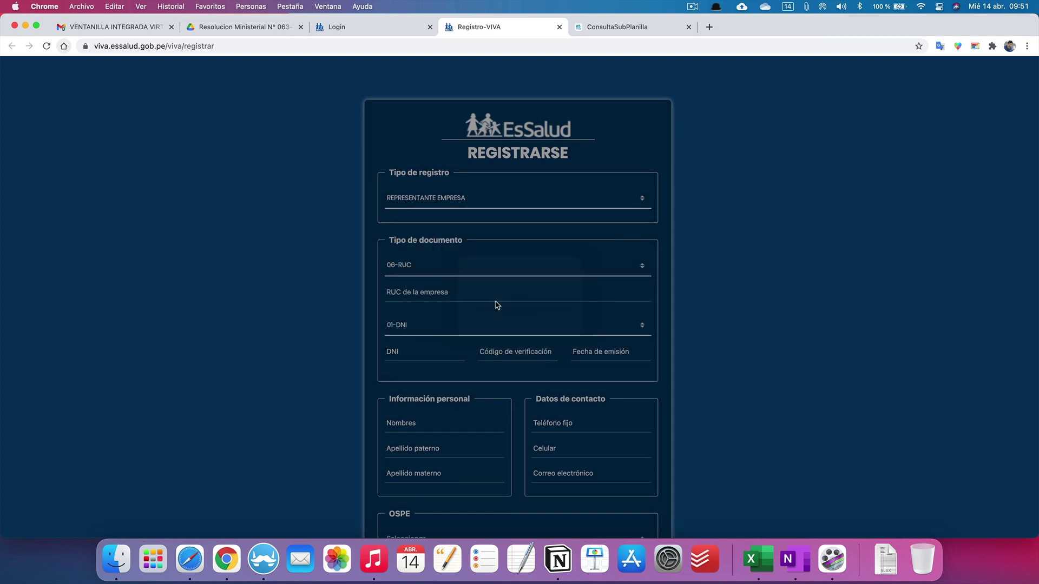
# Step: Look through the registration form and the OSPE office list without filling anything in
pyautogui.click(425, 274)
pyautogui.click(406, 338)
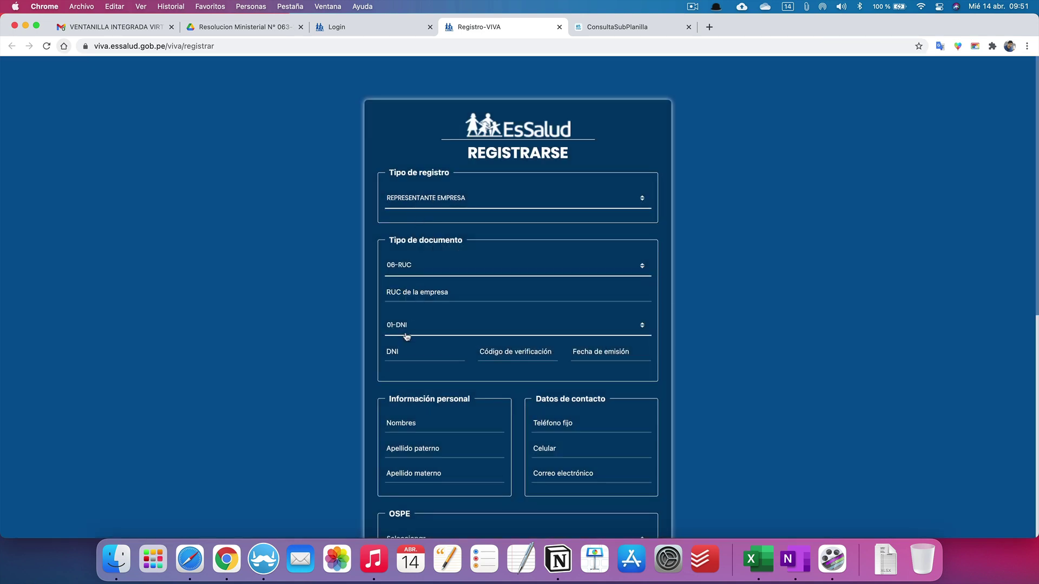
pyautogui.scroll(-1, 434, 324)
pyautogui.scroll(-1, 439, 316)
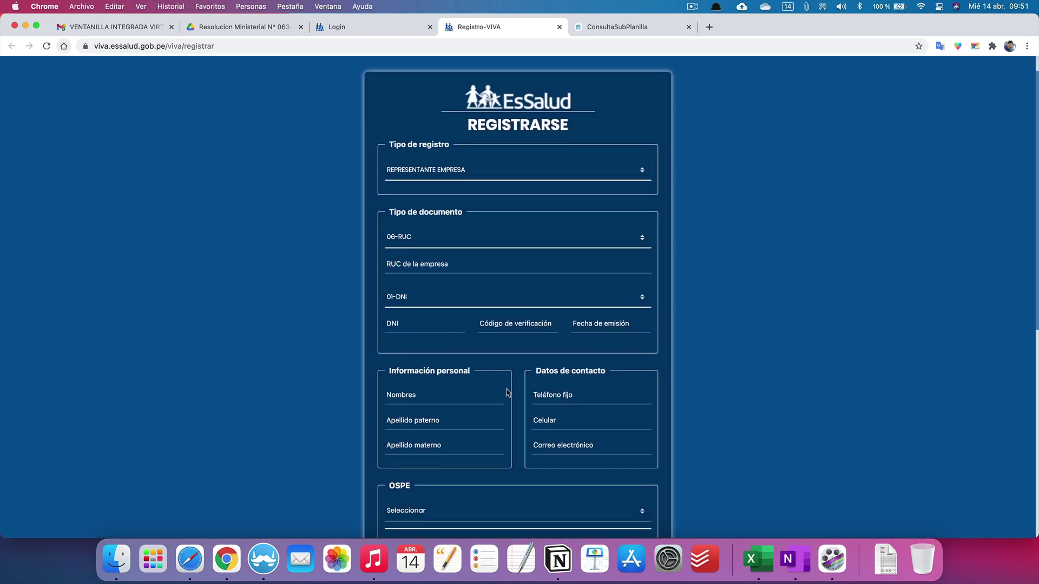
pyautogui.scroll(-5, 516, 403)
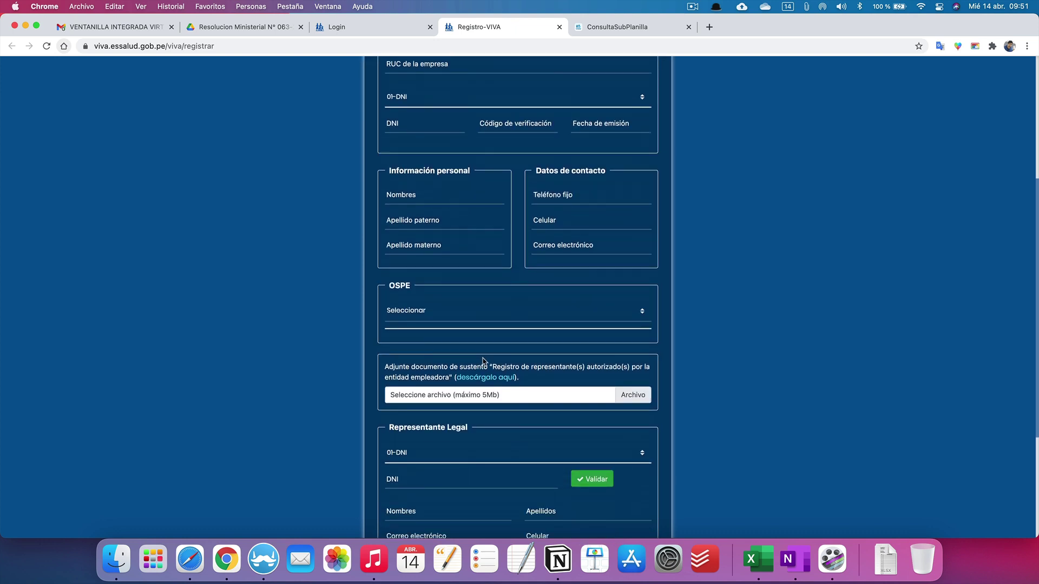
pyautogui.click(567, 323)
pyautogui.scroll(-3, 459, 402)
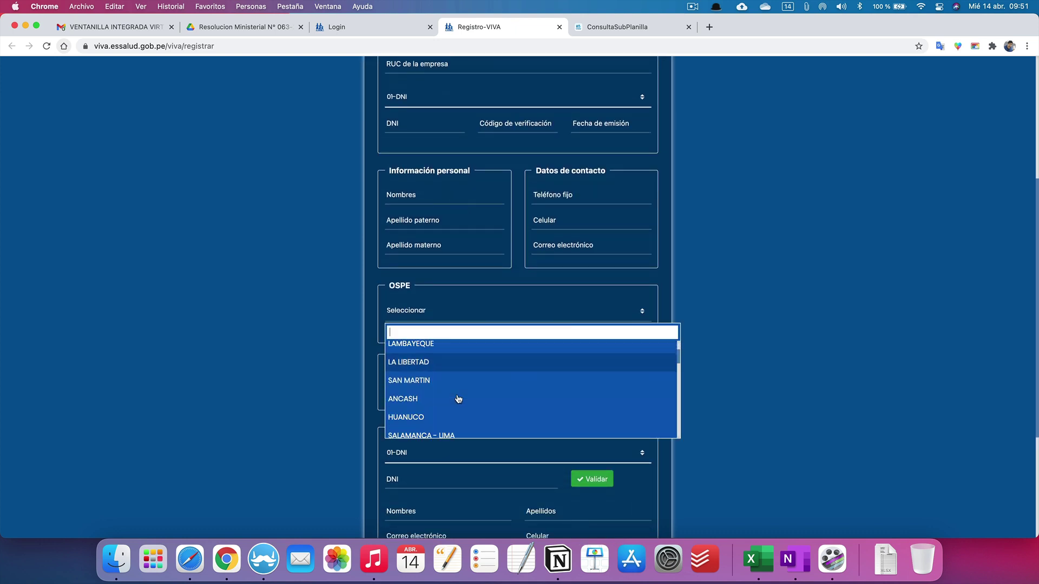
pyautogui.scroll(-3, 456, 398)
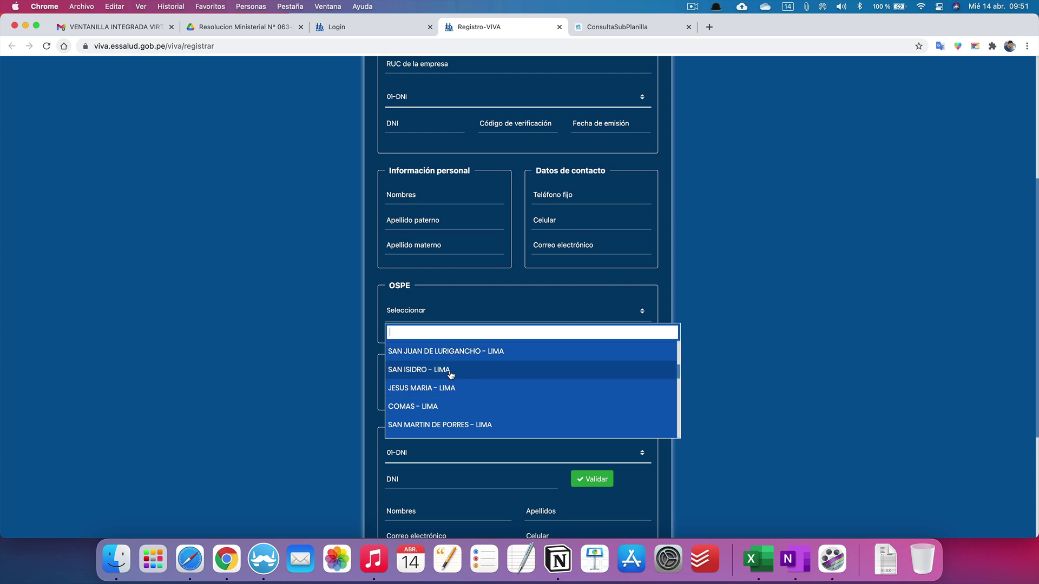
pyautogui.click(346, 358)
# Step: Open the Anexo 07 representative registration form PDF from 'descárgalo aquí' in a new tab
pyautogui.scroll(-1, 346, 358)
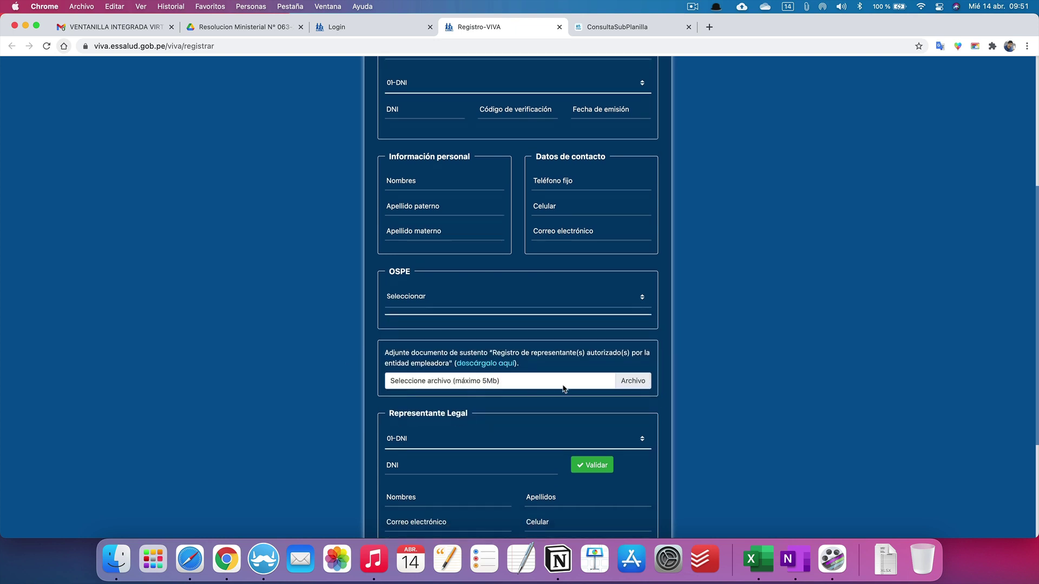
pyautogui.rightClick(499, 365)
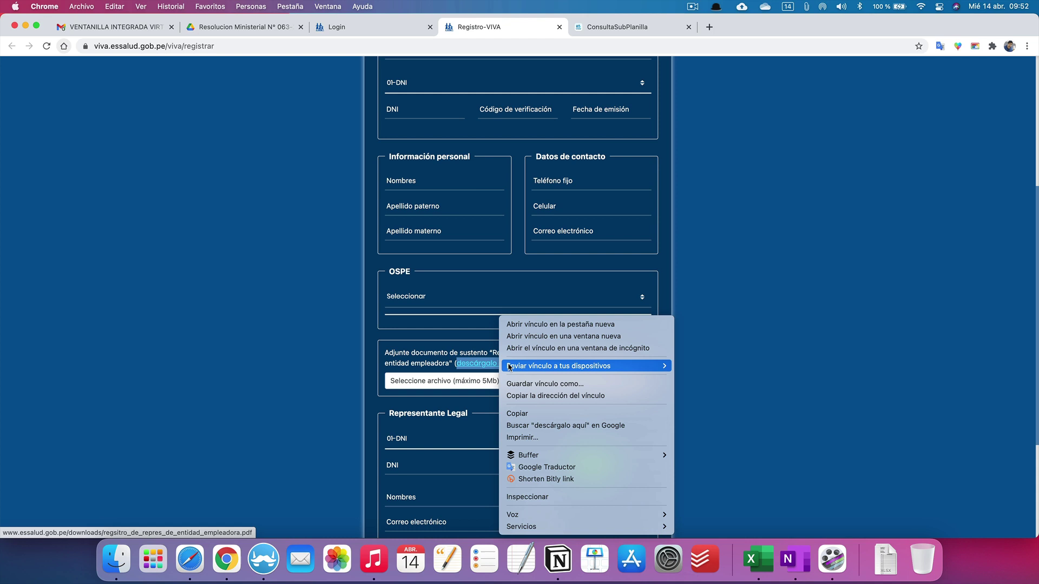
pyautogui.click(534, 325)
pyautogui.click(632, 30)
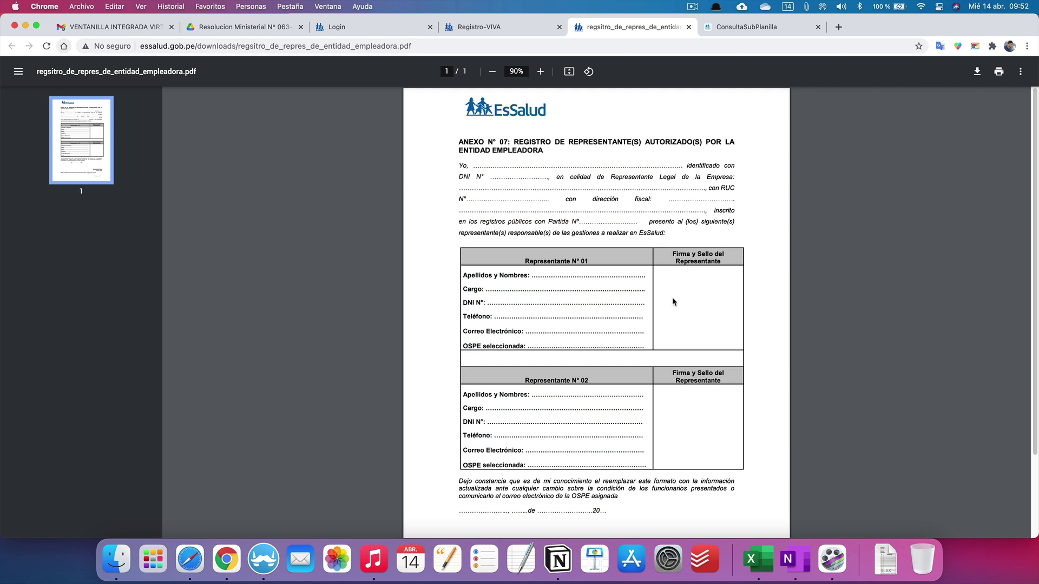
pyautogui.scroll(-3, 535, 344)
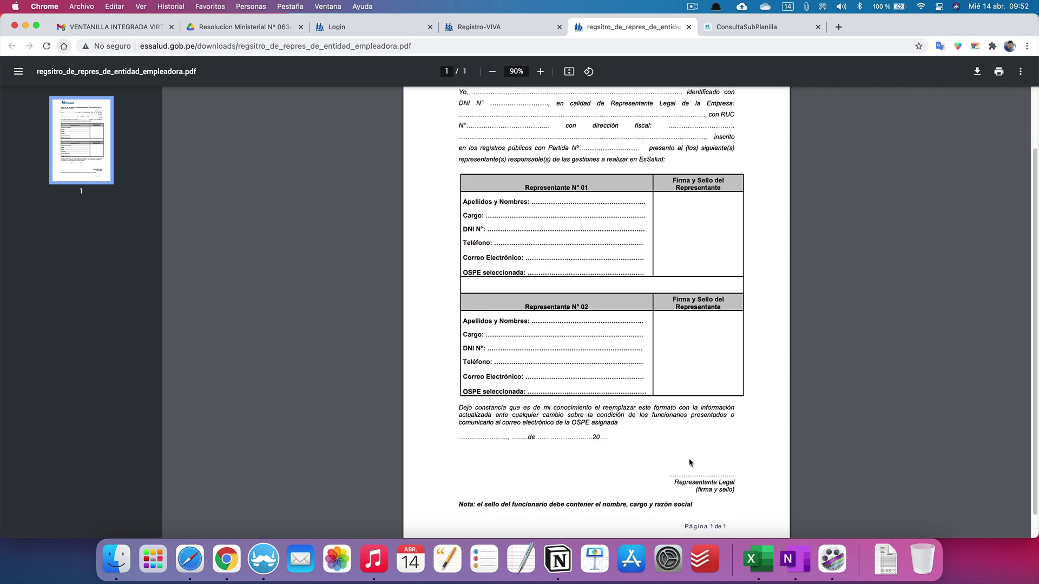
# Step: Return to the registration form and cancel the supporting-document file picker
pyautogui.click(490, 31)
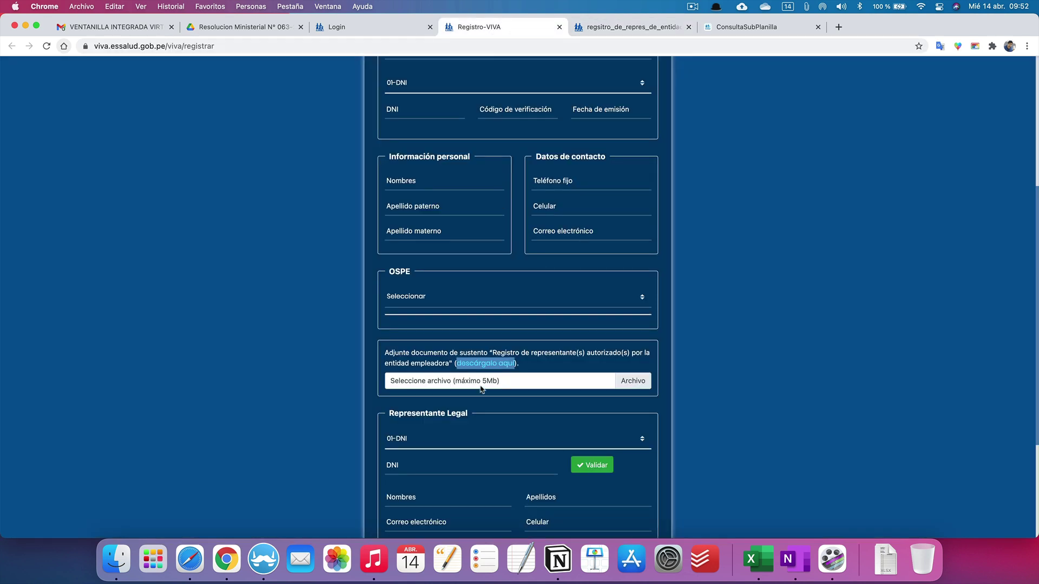
pyautogui.click(645, 387)
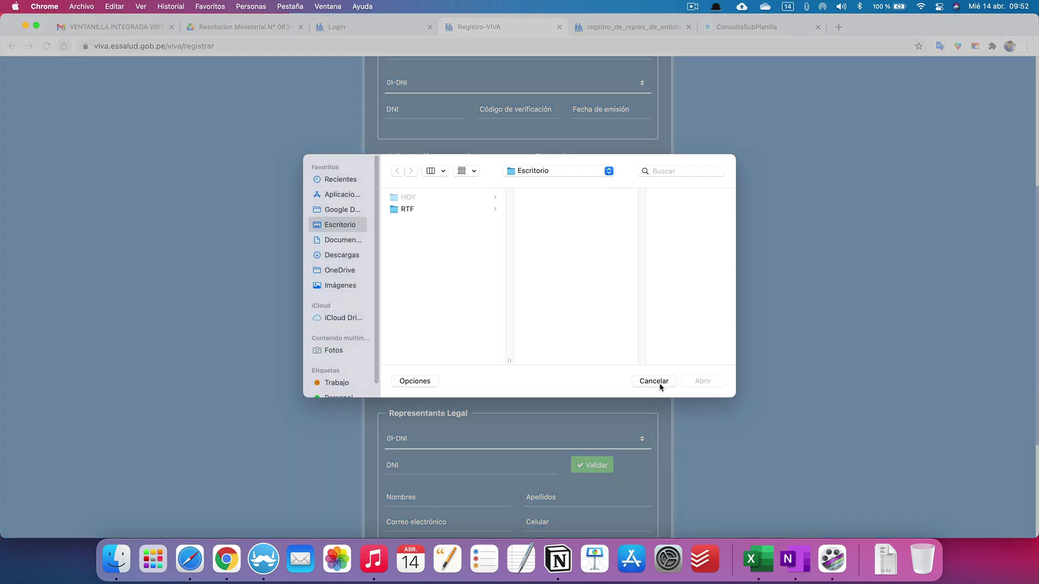
pyautogui.click(656, 385)
pyautogui.scroll(-5, 579, 326)
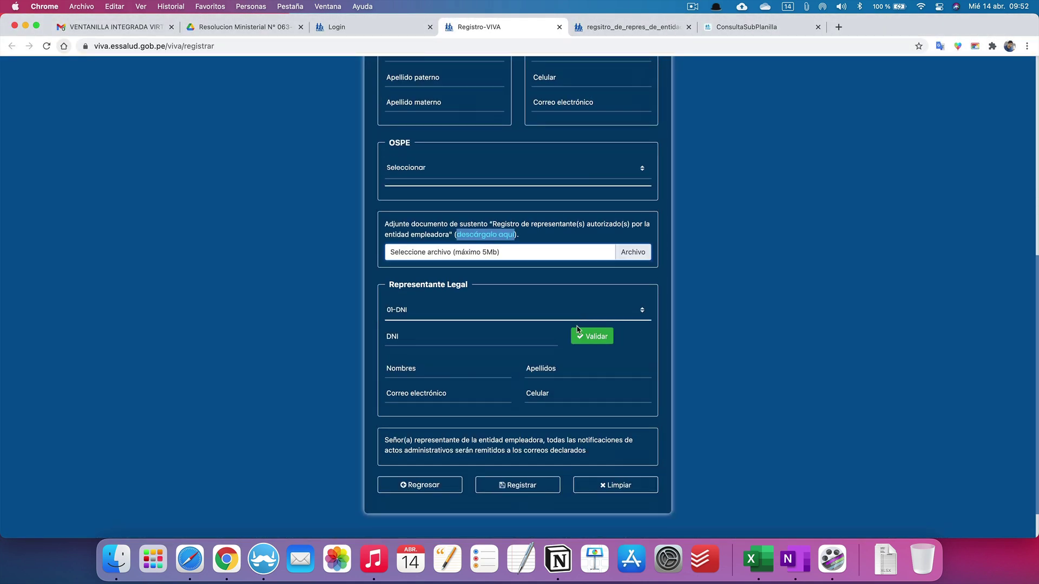
pyautogui.scroll(14, 536, 440)
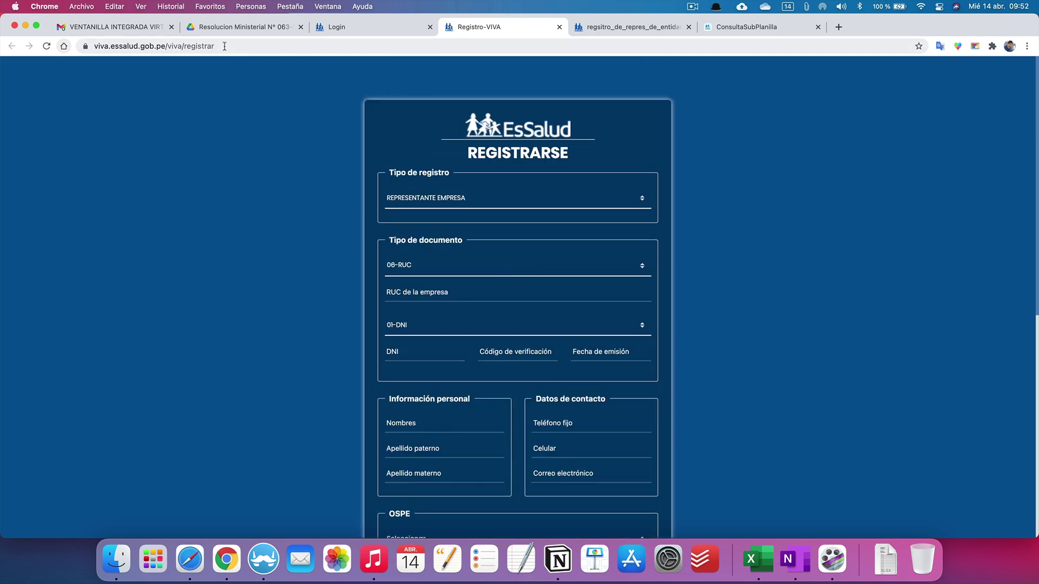
pyautogui.click(129, 28)
# Step: Read and highlight the 'Constancia de registro' email text, then go back to the VIVA login
pyautogui.scroll(-1, 585, 299)
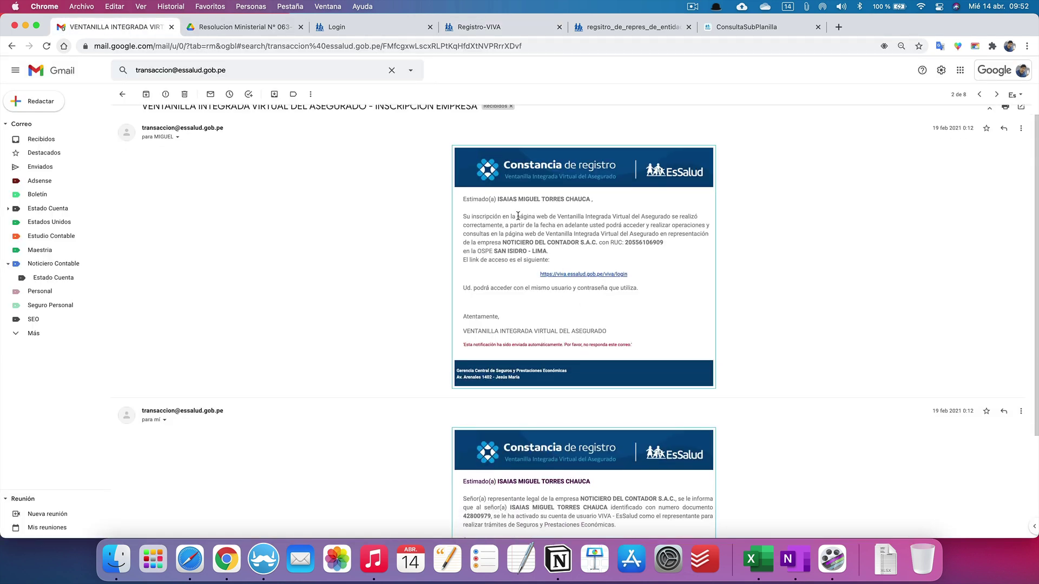
pyautogui.moveTo(488, 216); pyautogui.dragTo(607, 265)
pyautogui.scroll(-5, 607, 265)
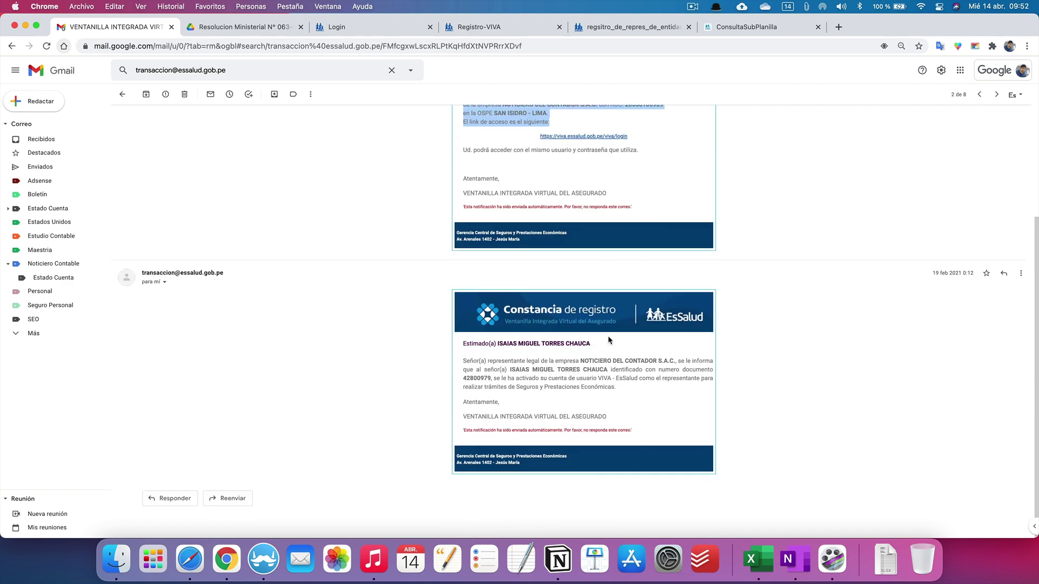
pyautogui.scroll(6, 608, 336)
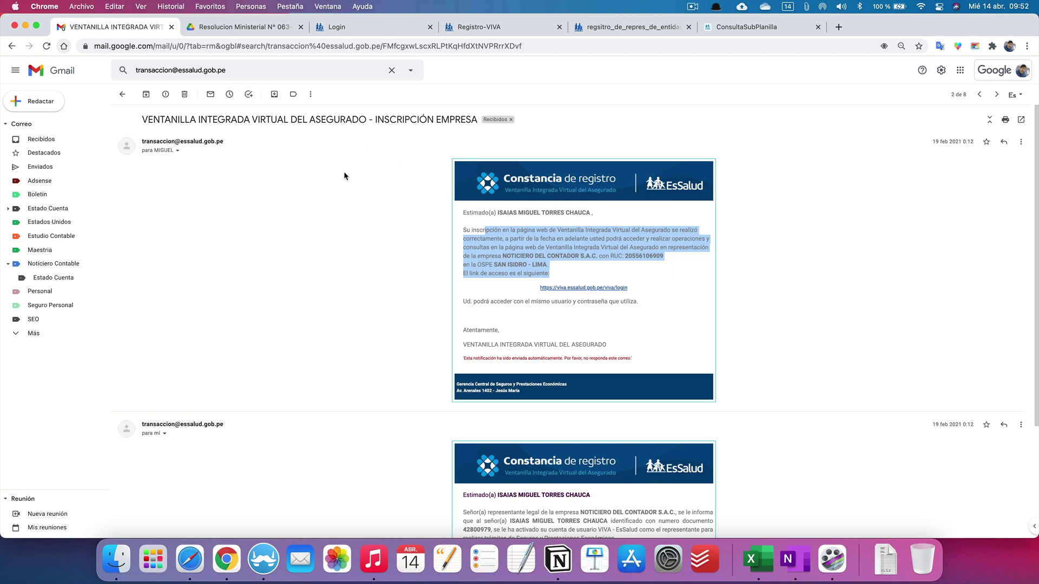
pyautogui.scroll(-1, 557, 220)
pyautogui.scroll(-1, 556, 216)
pyautogui.scroll(1, 555, 216)
pyautogui.click(348, 29)
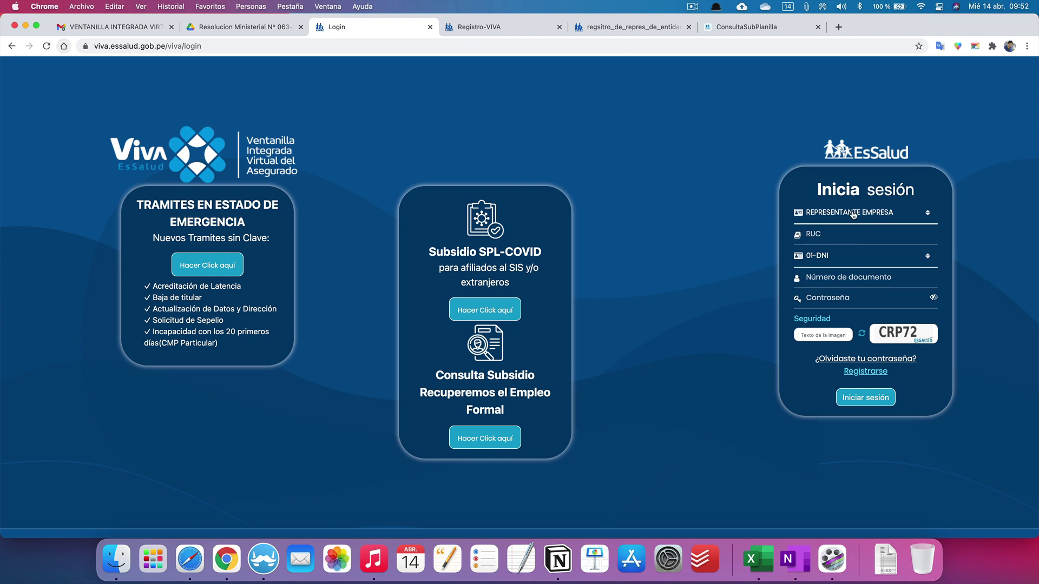
# Step: Sign in with the company RUC, document number, password pasted from clipboard history, and captcha
pyautogui.click(815, 234)
pyautogui.click(819, 274)
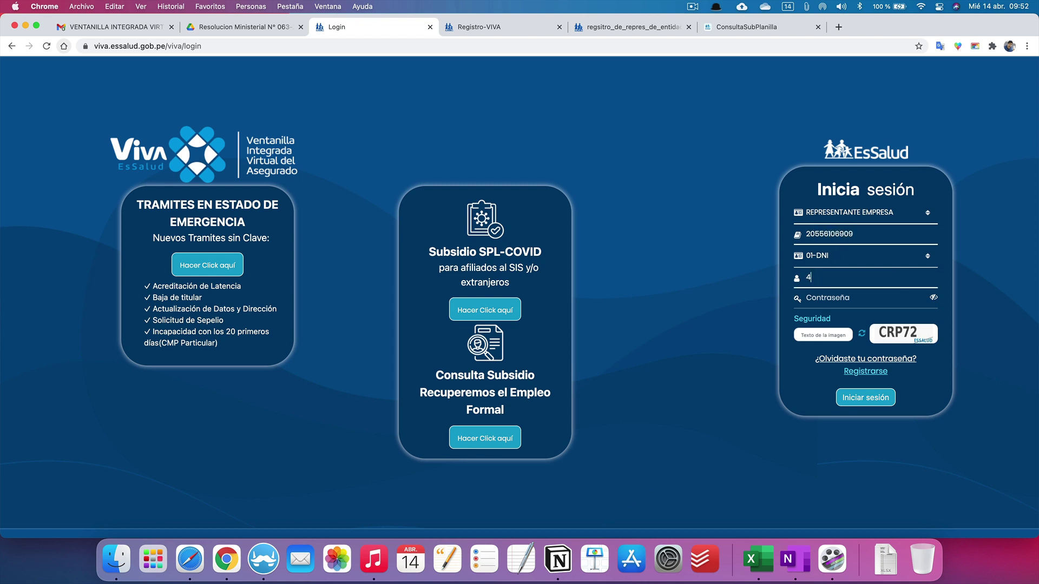
pyautogui.click(807, 7)
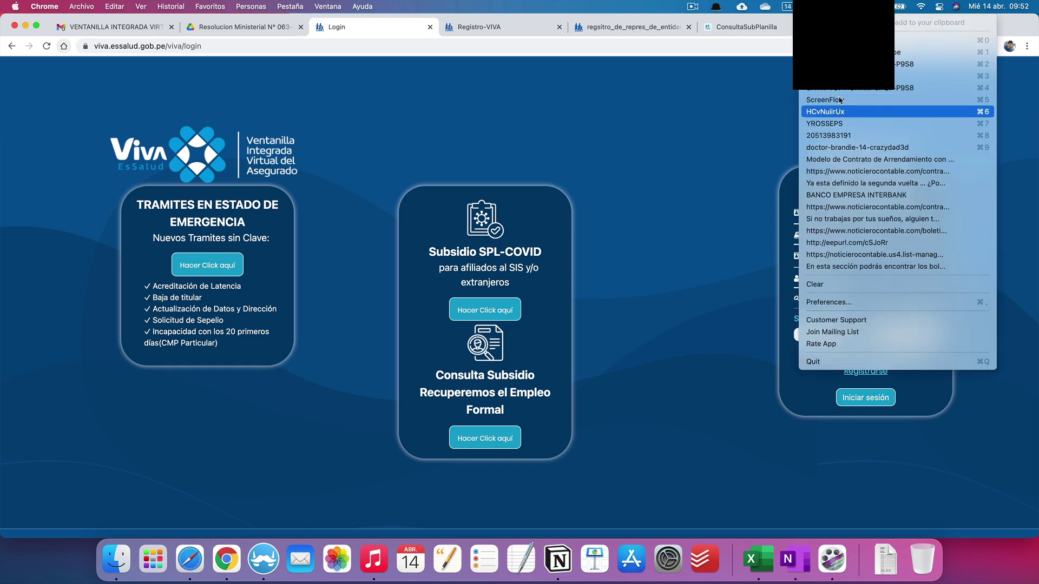
pyautogui.press('Escape')
pyautogui.click(827, 301)
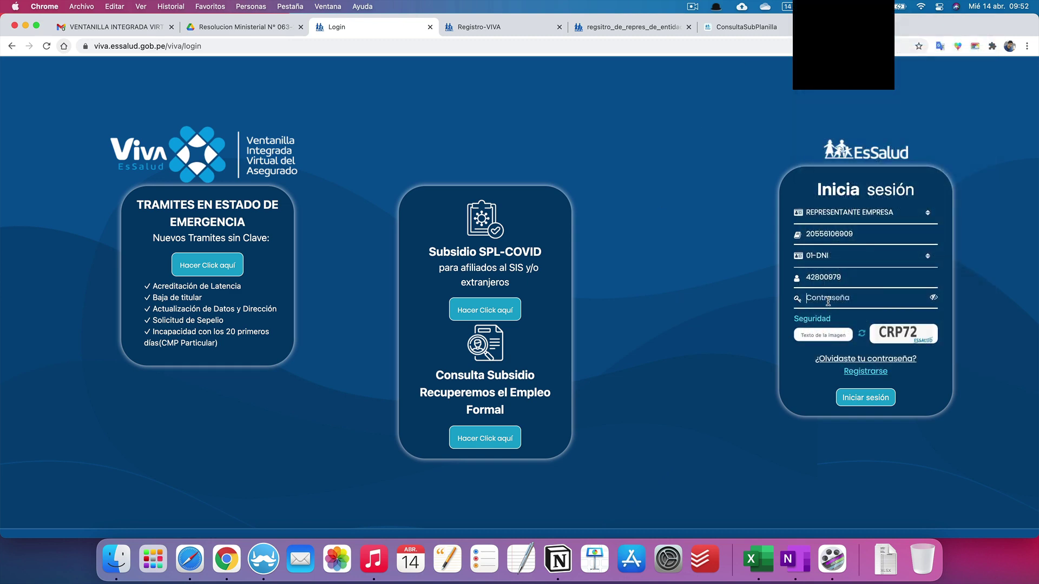
pyautogui.press('super+v')
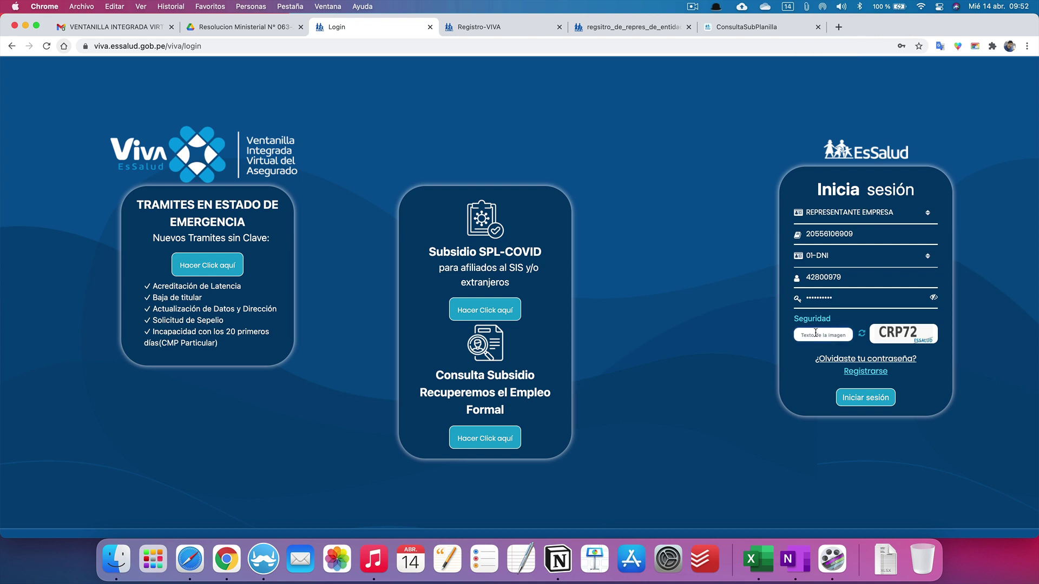
pyautogui.click(816, 333)
pyautogui.write('C')
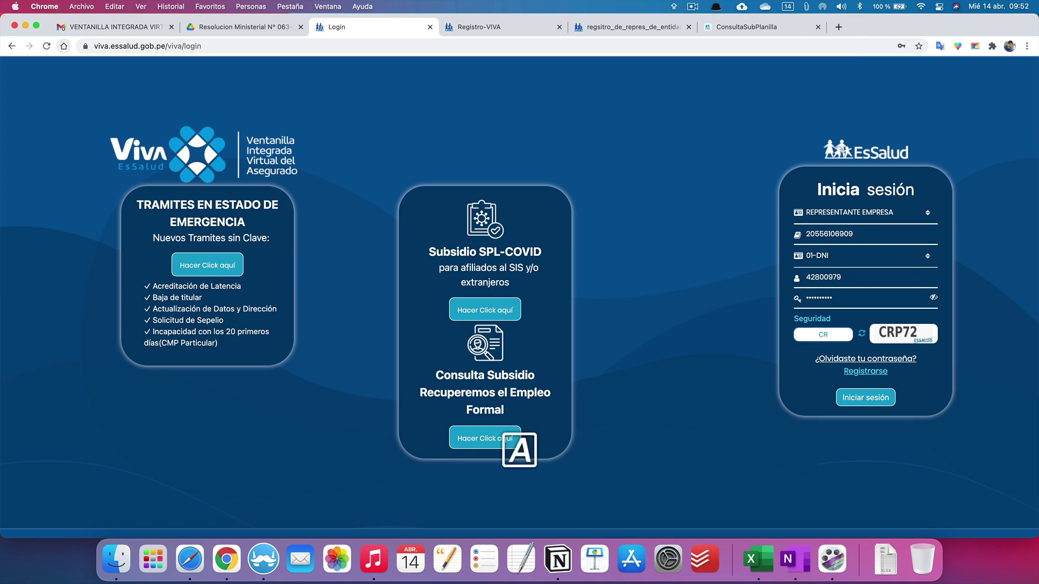
pyautogui.write('RP')
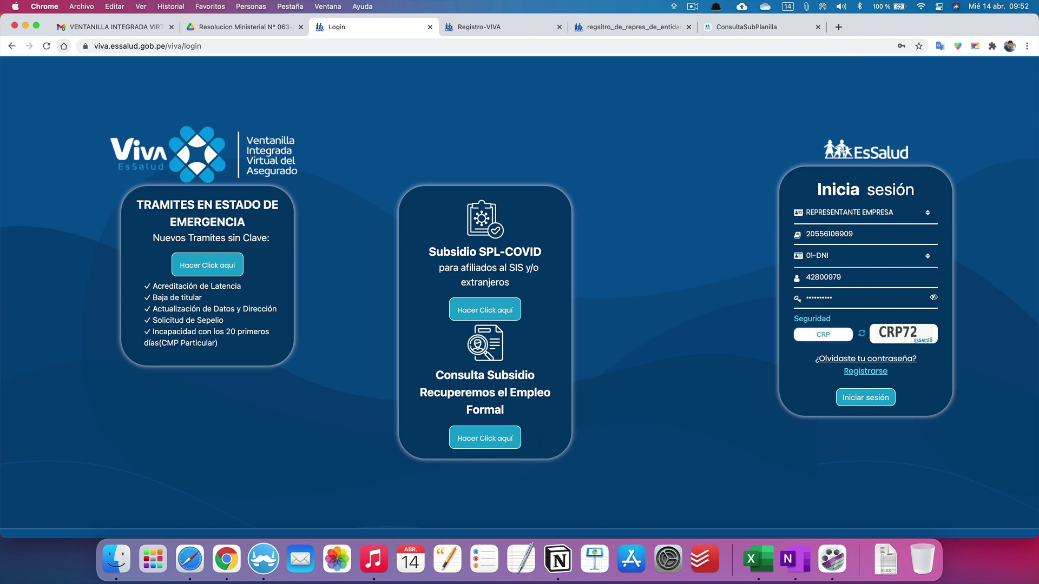
pyautogui.write('72')
pyautogui.click(865, 399)
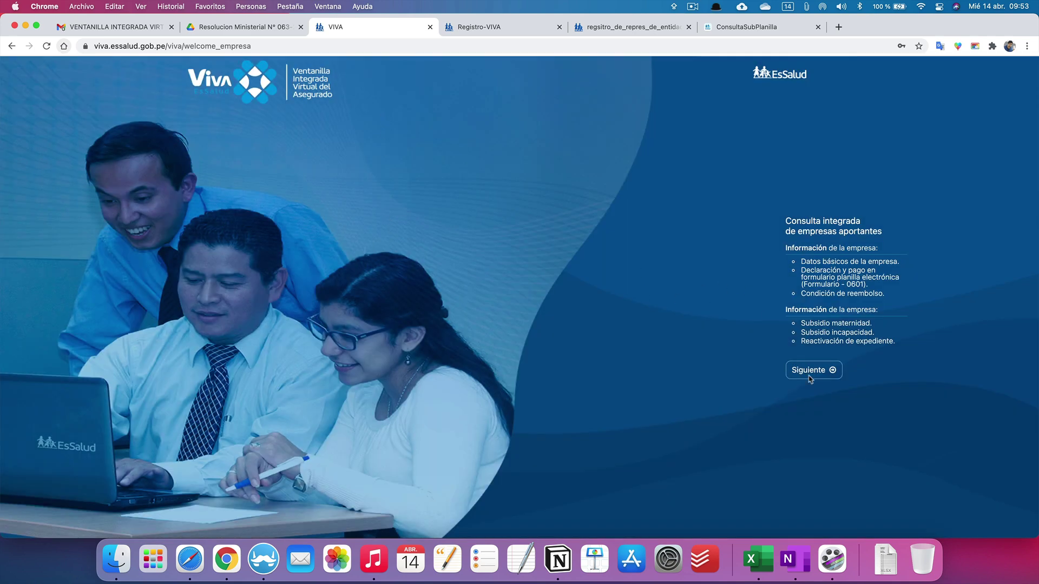
# Step: Continue past the welcome page to Subsidio Recuperemos el Empleo Formal, showing NOVIEMBRE 2020
pyautogui.click(812, 371)
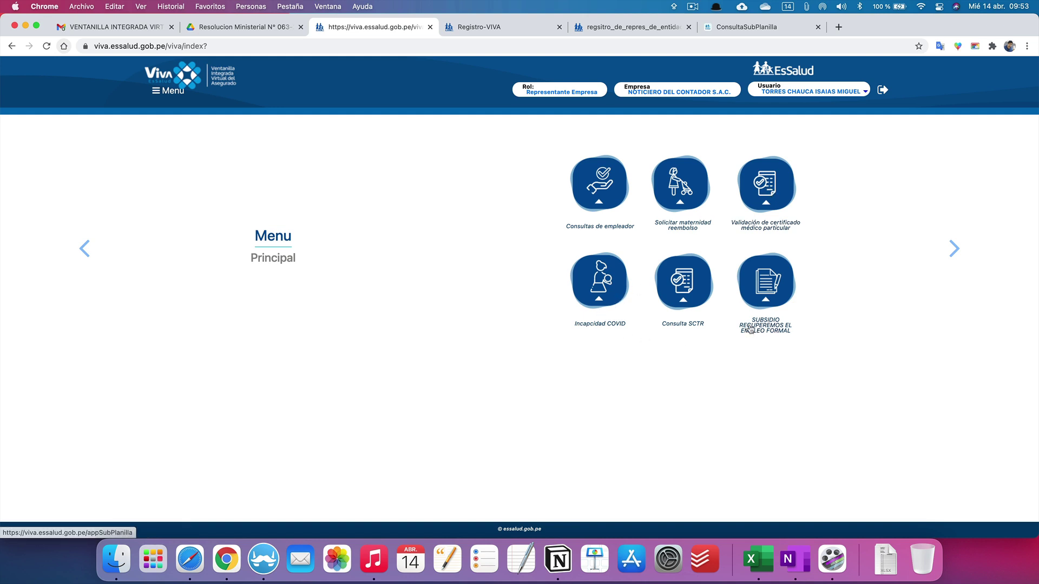
pyautogui.click(766, 286)
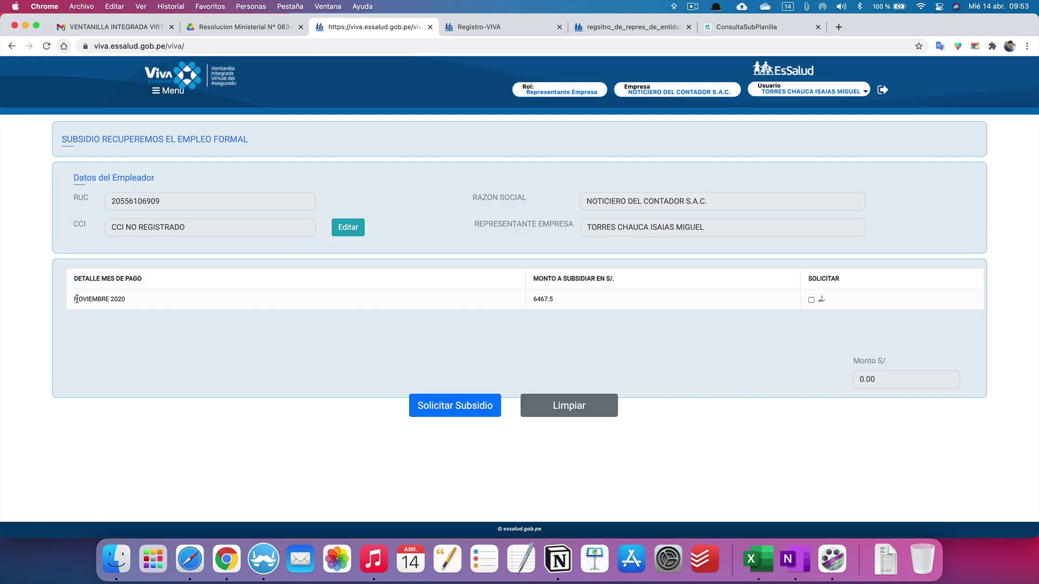
pyautogui.moveTo(77, 299); pyautogui.dragTo(127, 299)
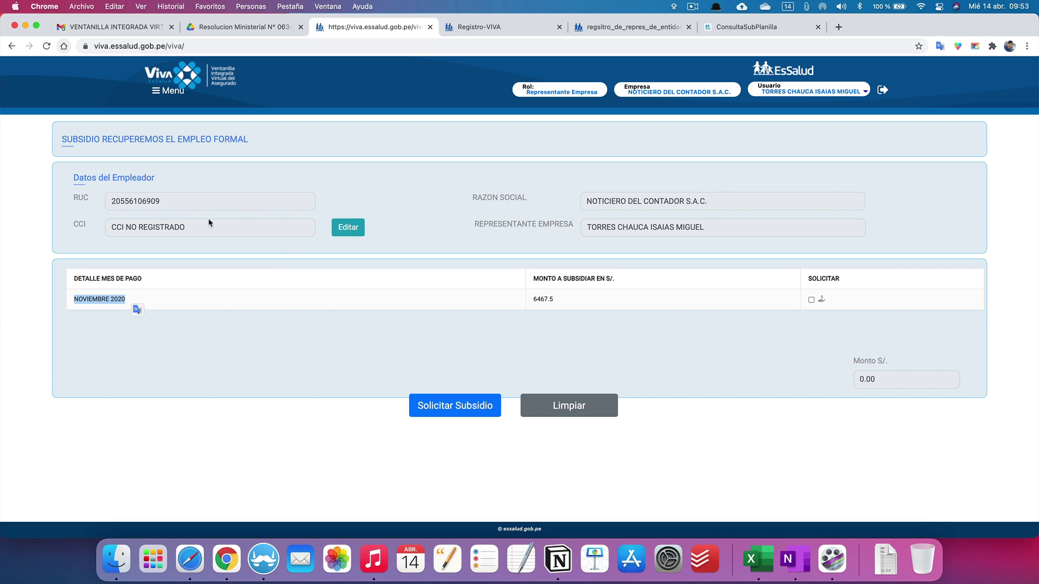
# Step: Edit the CCI with Banco Interbank as the bank, then switch to OneNote
pyautogui.click(345, 226)
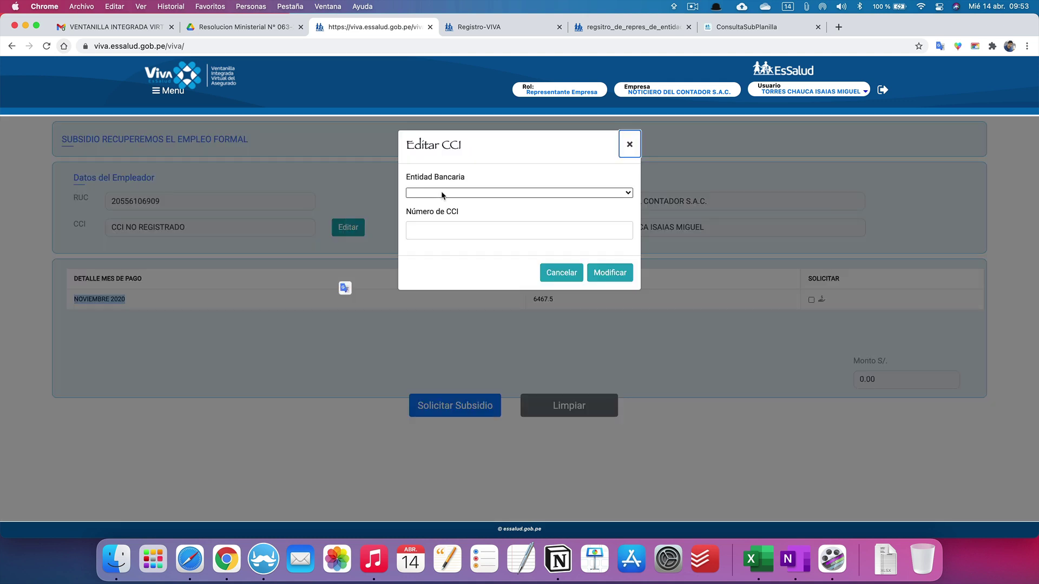
pyautogui.click(440, 194)
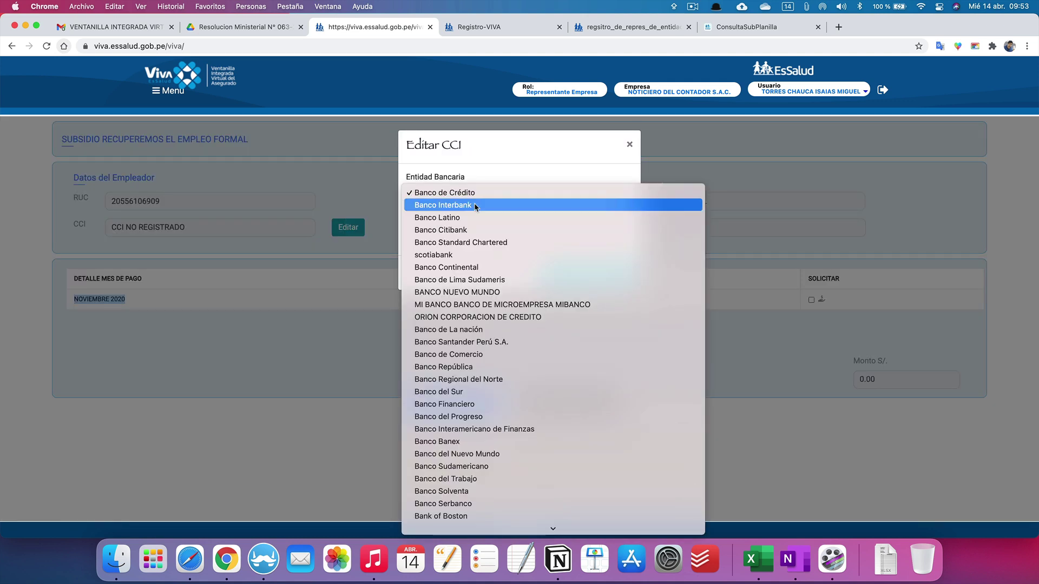
pyautogui.click(476, 206)
pyautogui.click(430, 229)
pyautogui.click(424, 224)
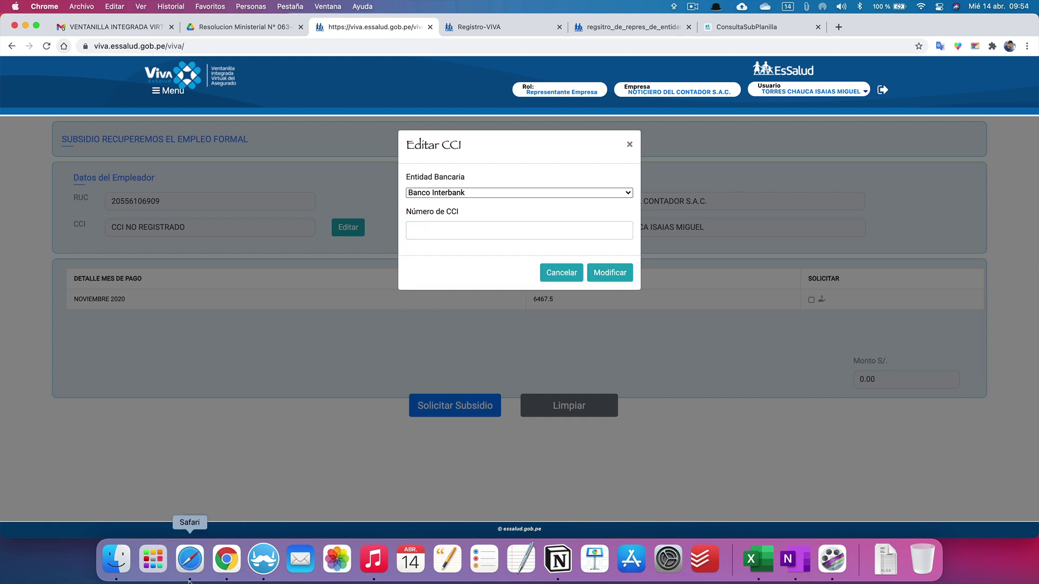
pyautogui.click(795, 558)
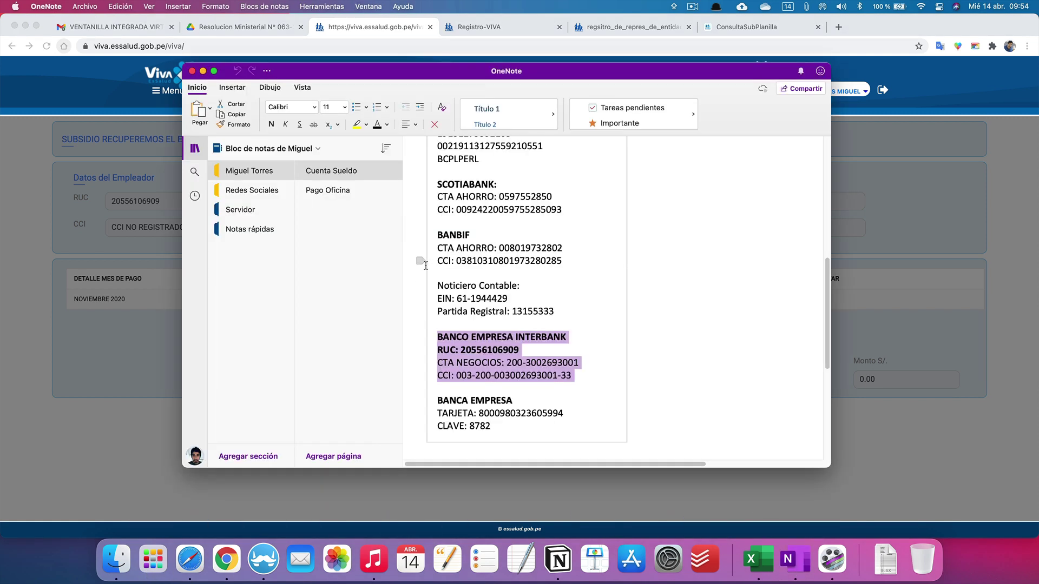
# Step: Delete the three hyphens from the Interbank CCI number, select it, and minimize OneNote
pyautogui.click(531, 362)
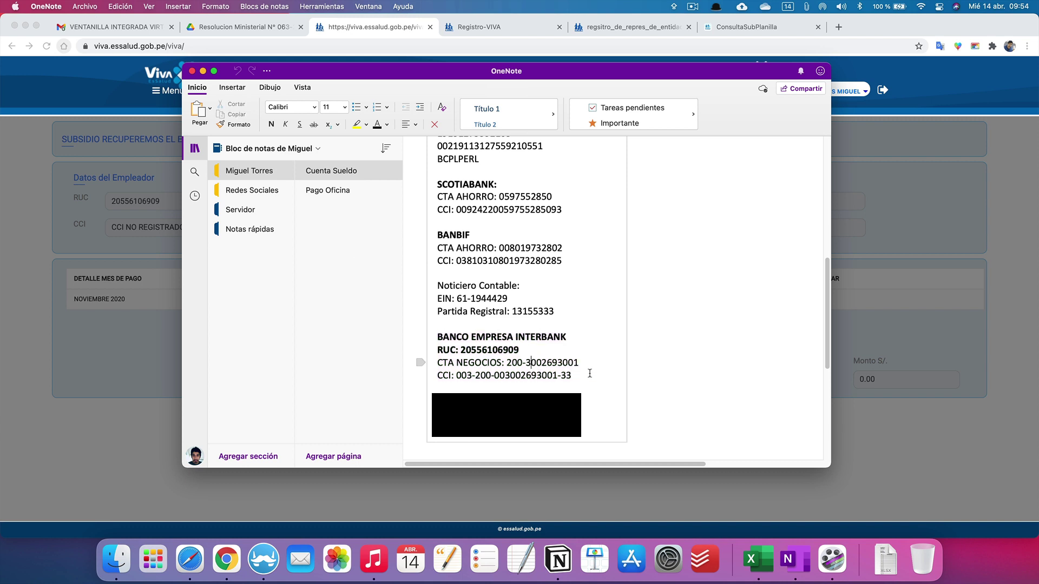
pyautogui.click(563, 375)
pyautogui.press('BackSpace')
pyautogui.click(492, 375)
pyautogui.press('BackSpace')
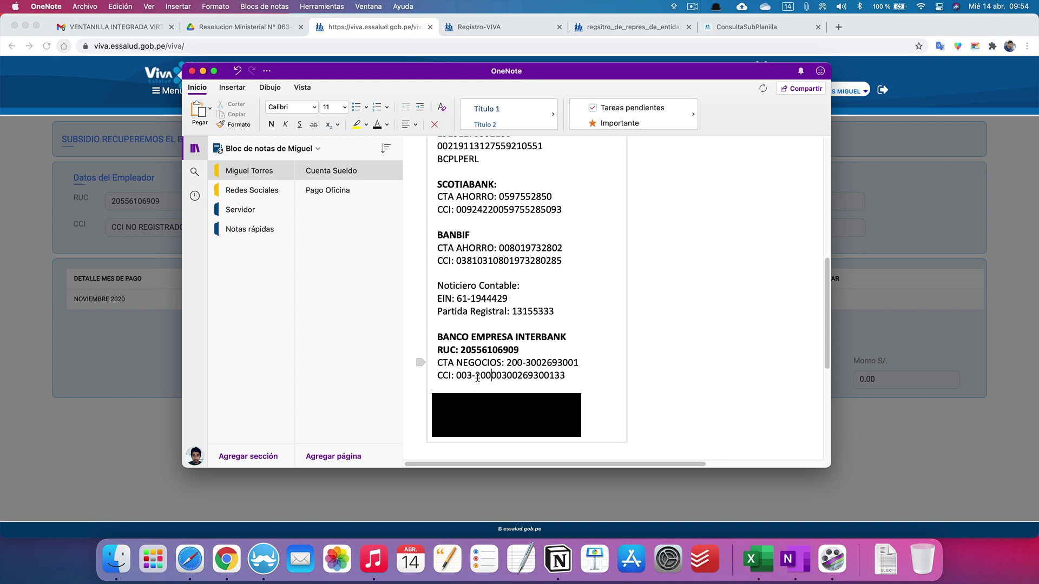
pyautogui.click(476, 375)
pyautogui.press('BackSpace')
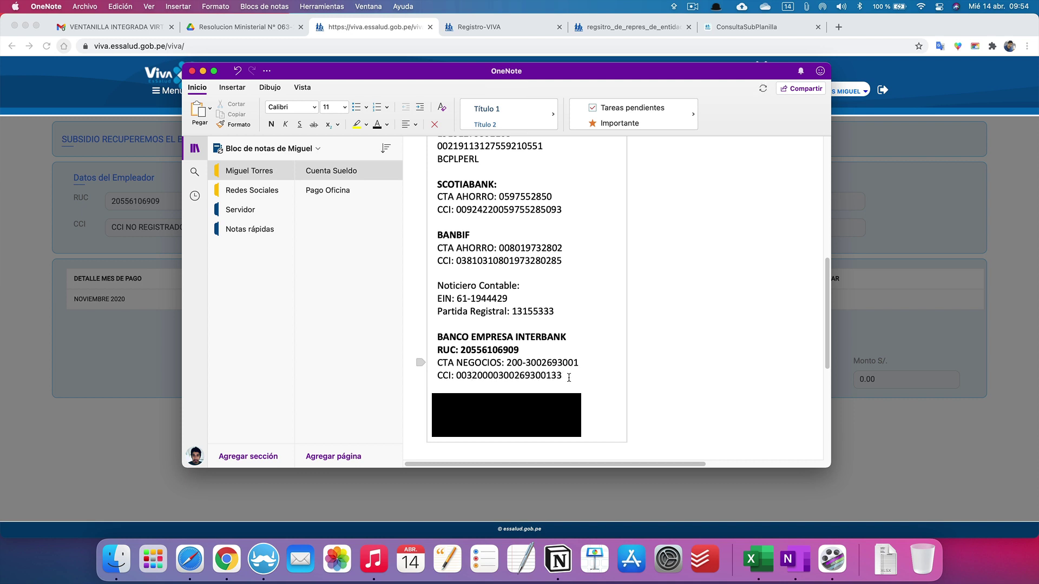
pyautogui.moveTo(564, 375); pyautogui.dragTo(456, 377)
pyautogui.press('super+c')
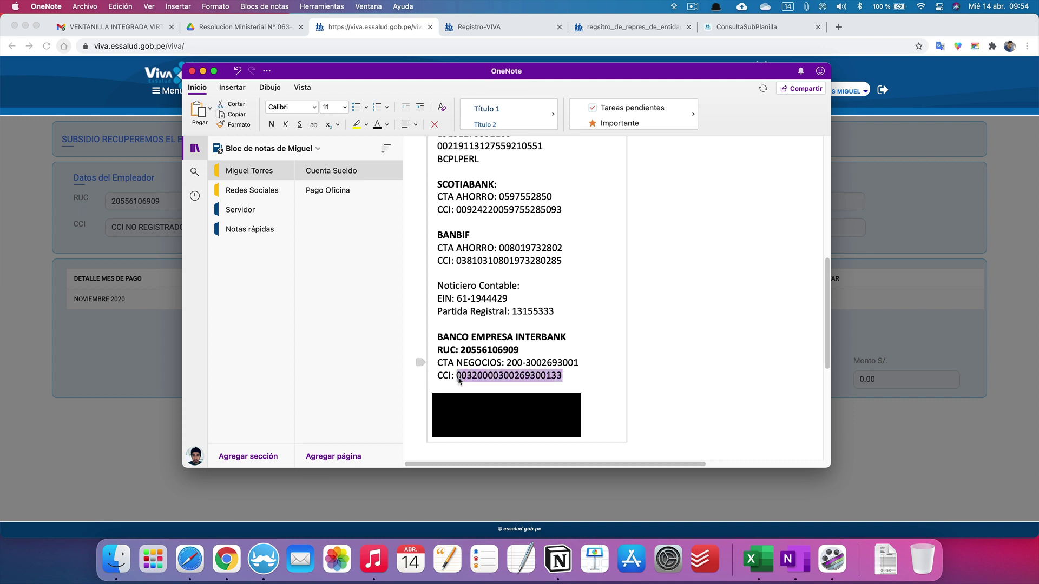
pyautogui.click(203, 71)
# Step: Paste the Interbank CCI into Número de CCI, click Modificar and accept the confirmation
pyautogui.click(438, 228)
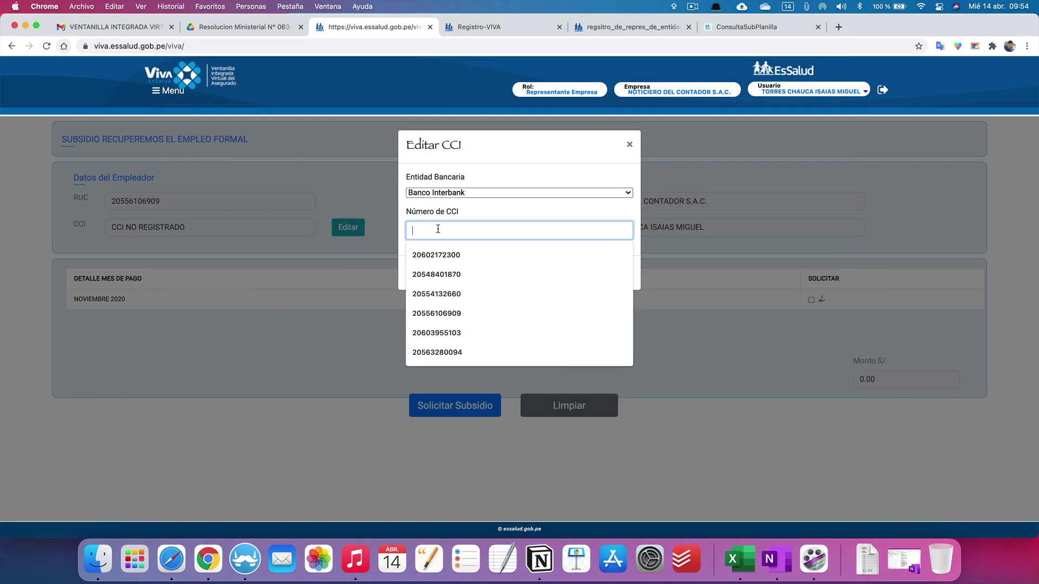
pyautogui.press('super+v')
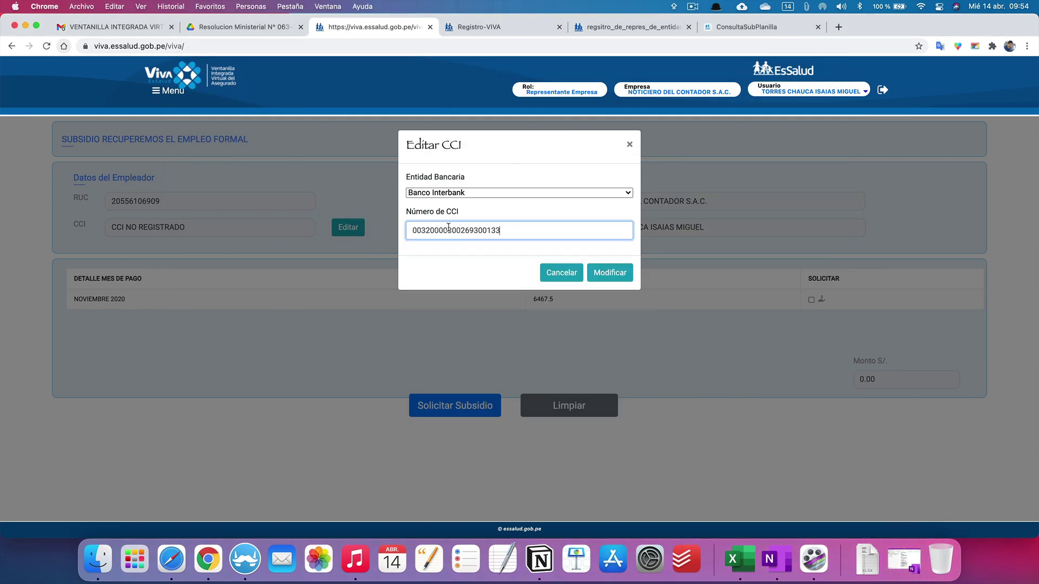
pyautogui.click(616, 278)
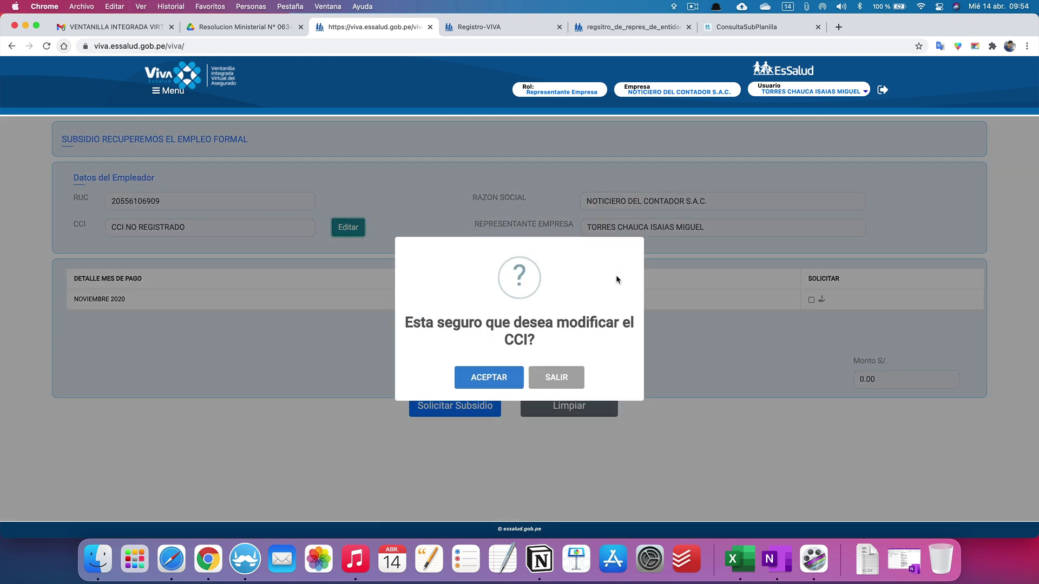
pyautogui.click(479, 380)
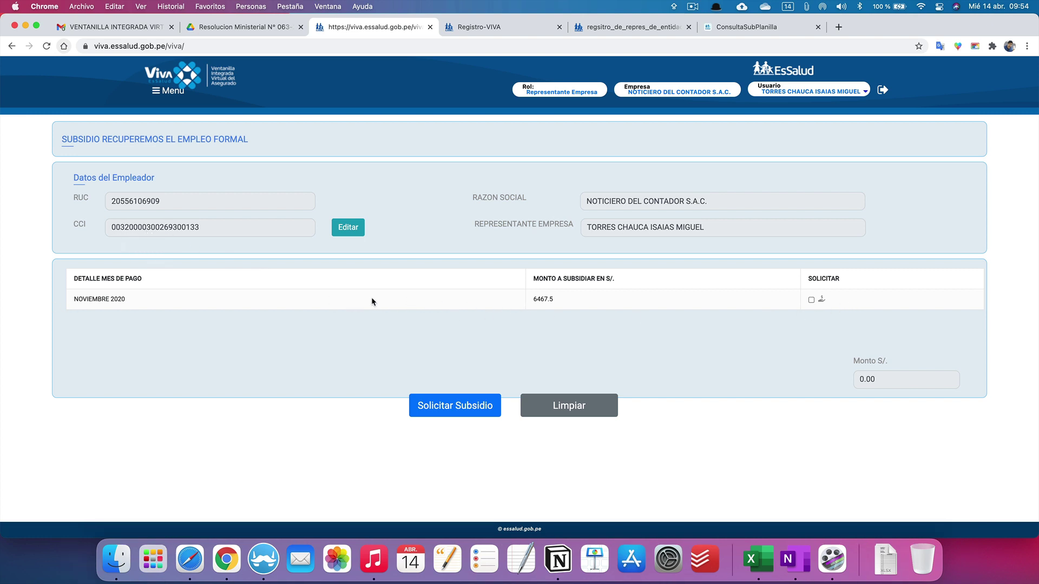
# Step: Mark NOVIEMBRE 2020 for request, tick both sworn declarations, and confirm the terms
pyautogui.click(812, 300)
pyautogui.click(432, 413)
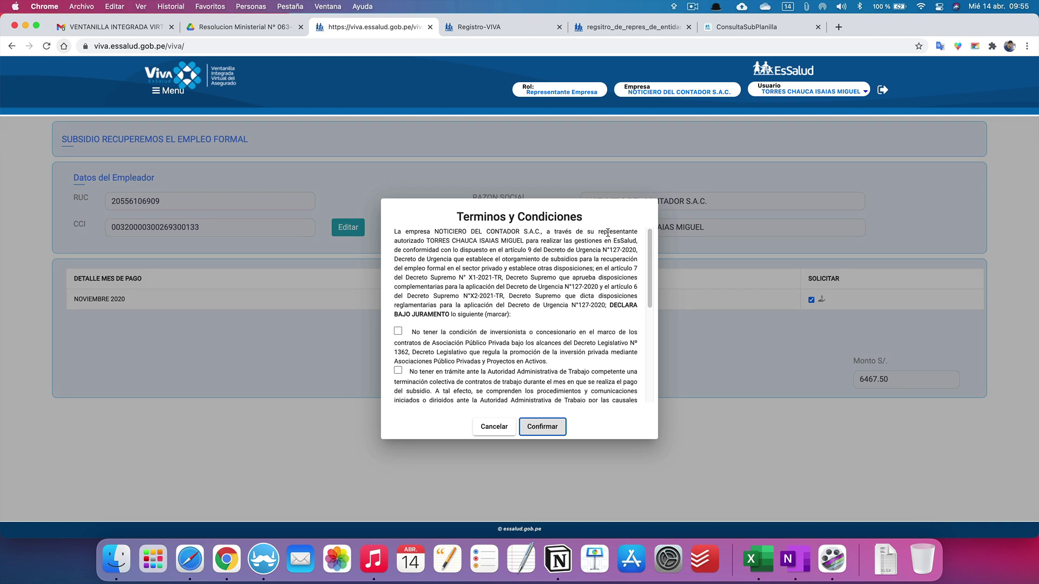
pyautogui.click(398, 331)
pyautogui.scroll(-1, 403, 351)
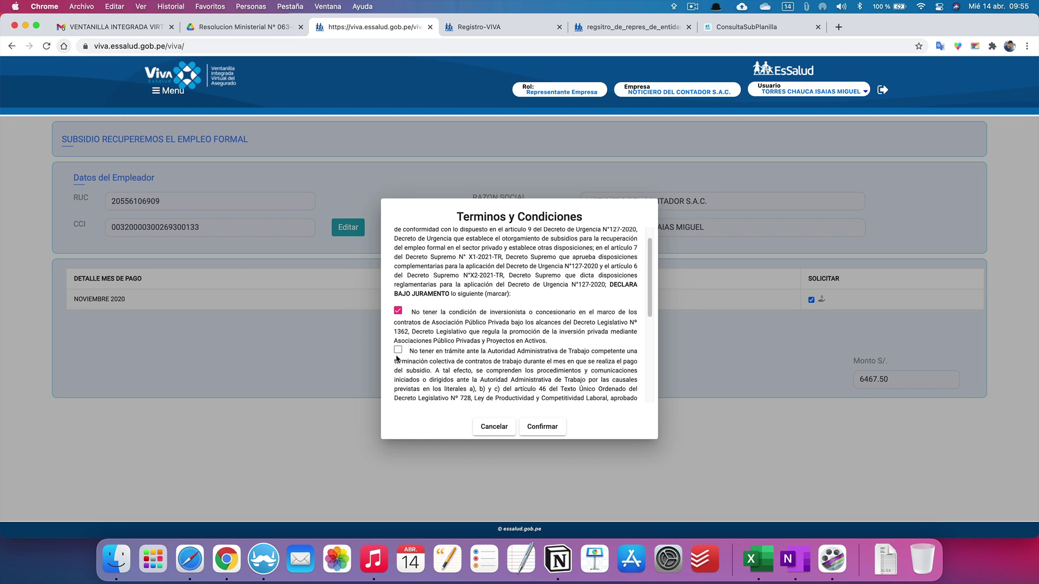
pyautogui.click(398, 351)
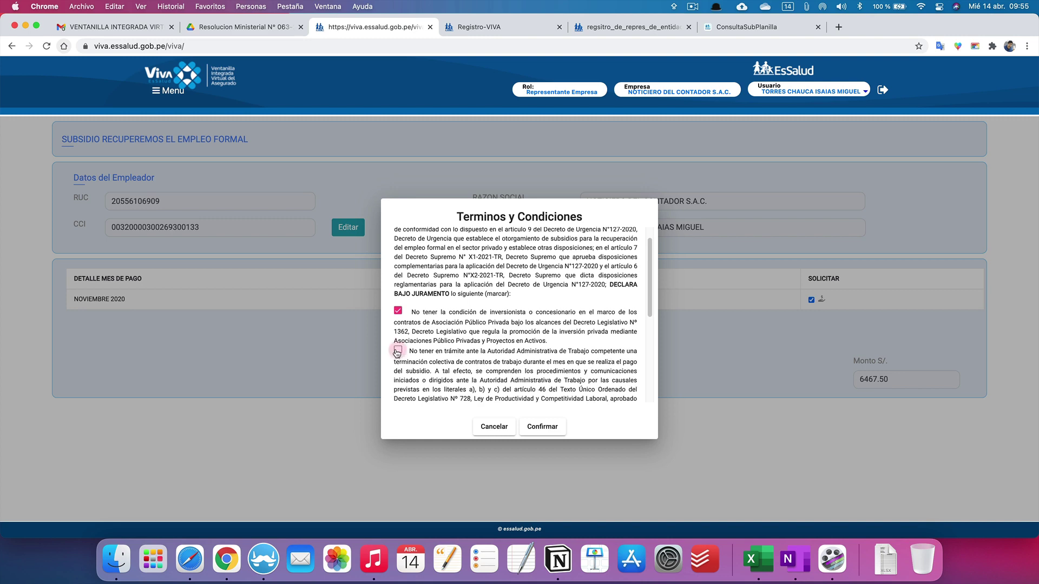
pyautogui.scroll(-5, 398, 352)
pyautogui.click(533, 427)
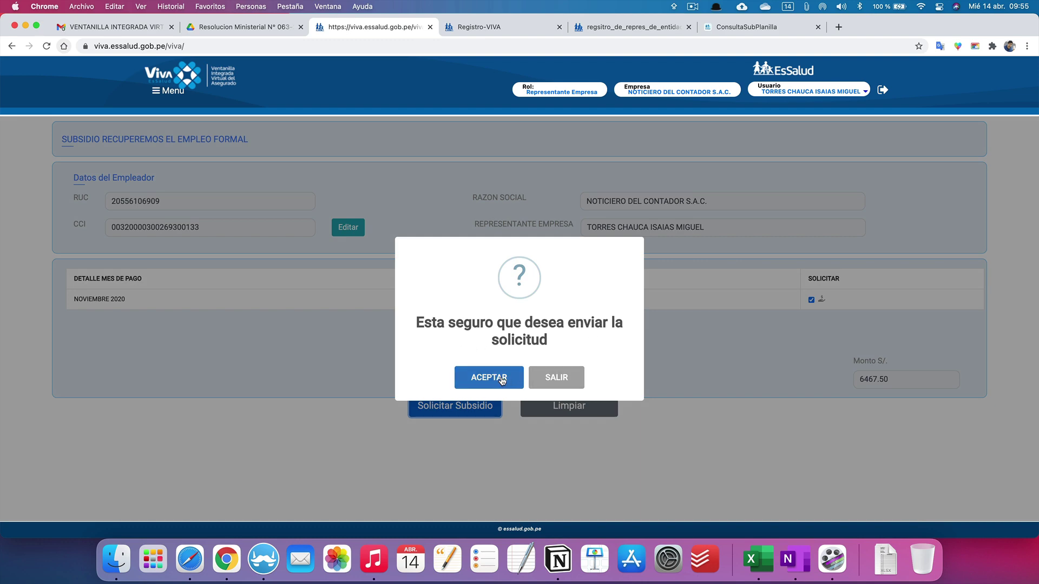
# Step: Confirm sending the NOVIEMBRE 2020 subsidy request for S/ 6467.50
pyautogui.click(503, 378)
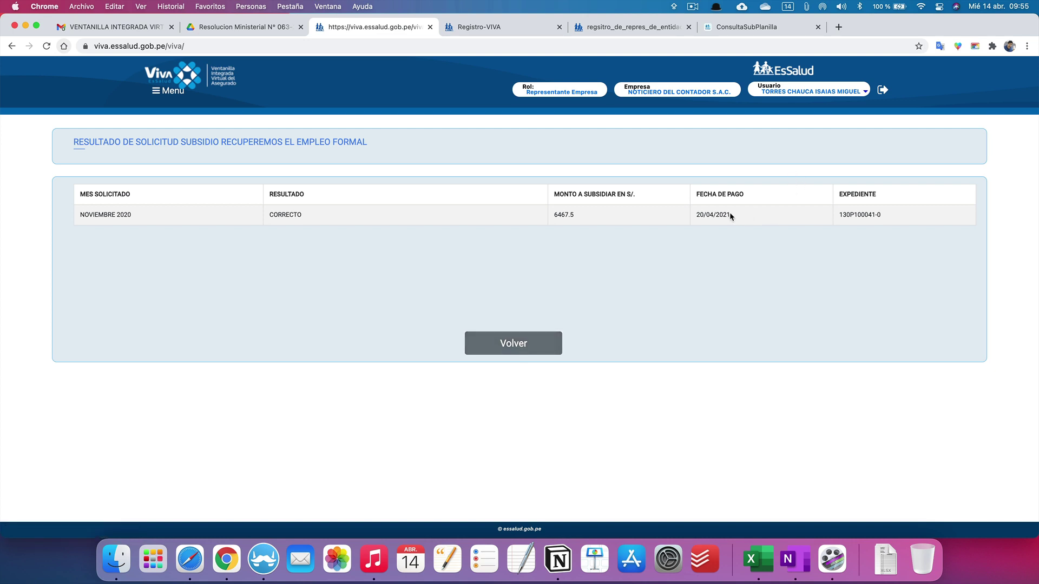
pyautogui.moveTo(730, 214); pyautogui.dragTo(696, 215)
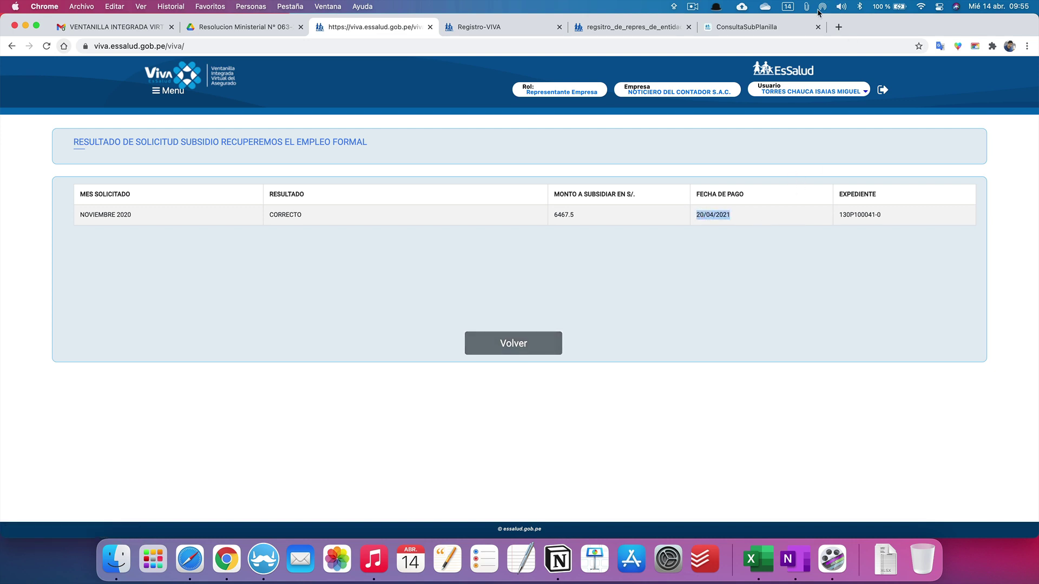